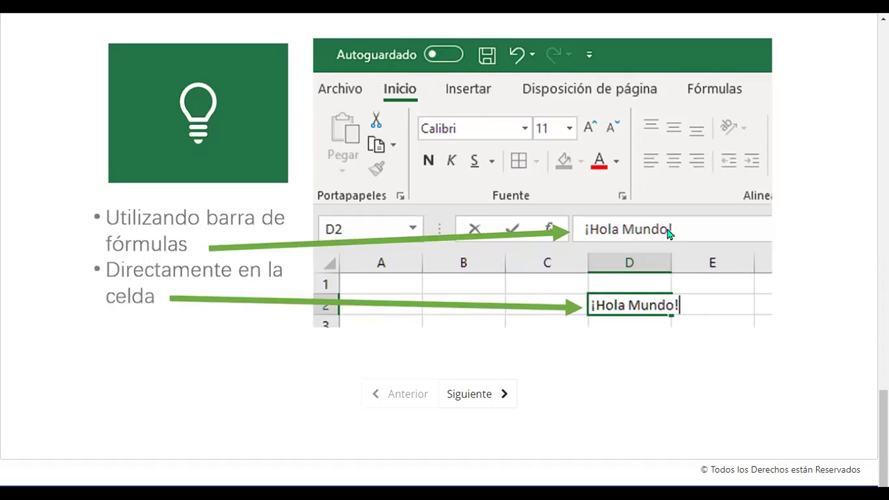
Scroll through the lesson slide on entering '¡Hola Mundo!' in D2 via formula bar or cell.
scroll(667, 235, "down", 2)
scroll(667, 235, "up", 6)
scroll(667, 235, "down", 6)
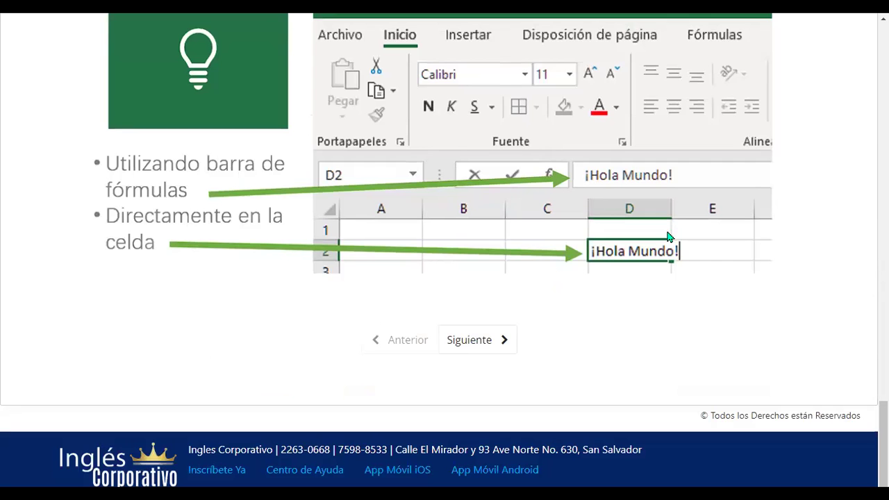
Advance to the next unit and play the '1.1 Conceptos básicos y entorno de trabajo' video to its 4:29 end.
left_click(484, 348)
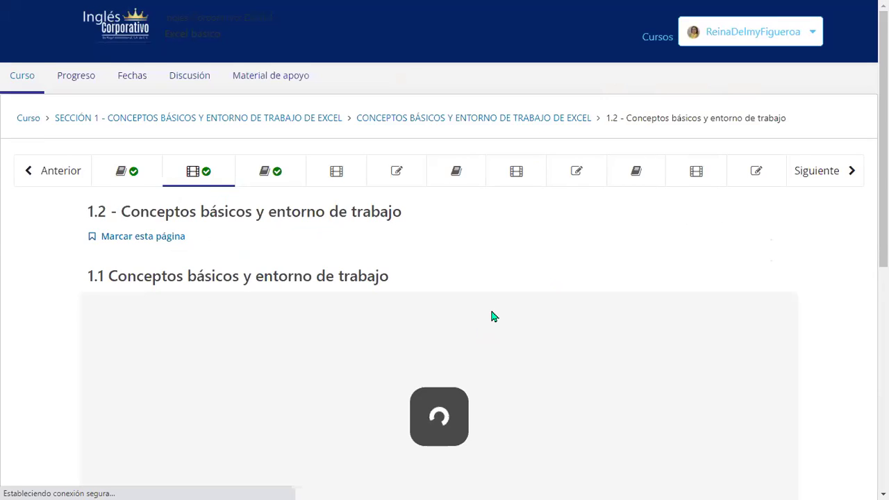
scroll(493, 312, "down", 1)
scroll(525, 279, "down", 2)
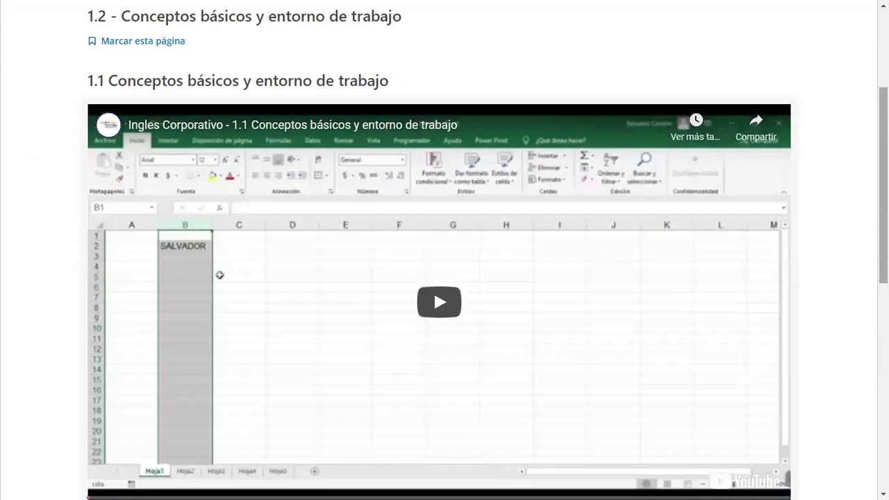
scroll(445, 278, "down", 1)
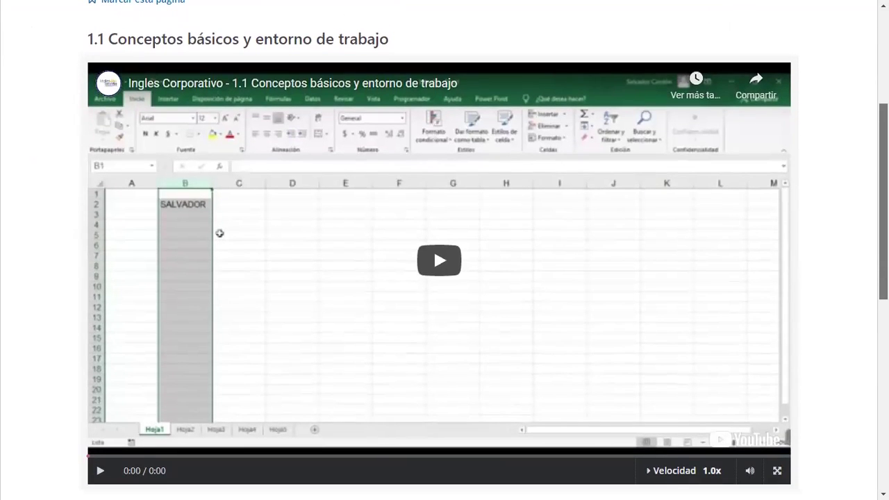
left_click(452, 269)
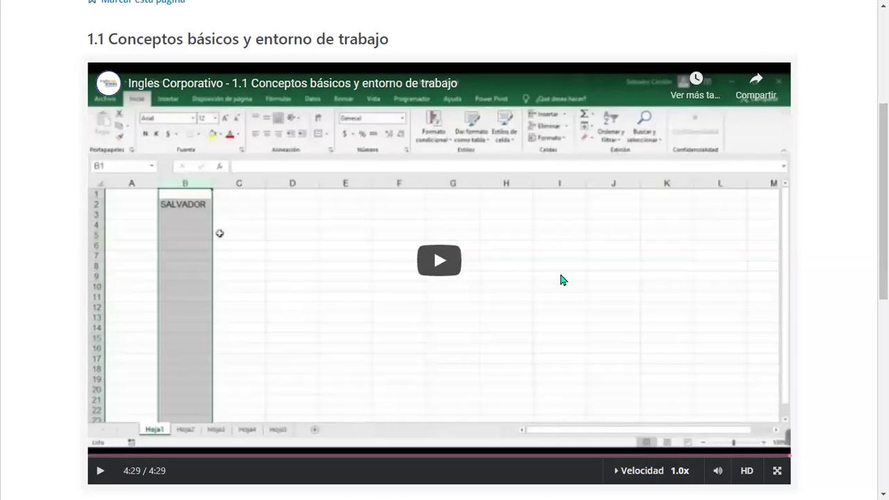
scroll(562, 278, "down", 3)
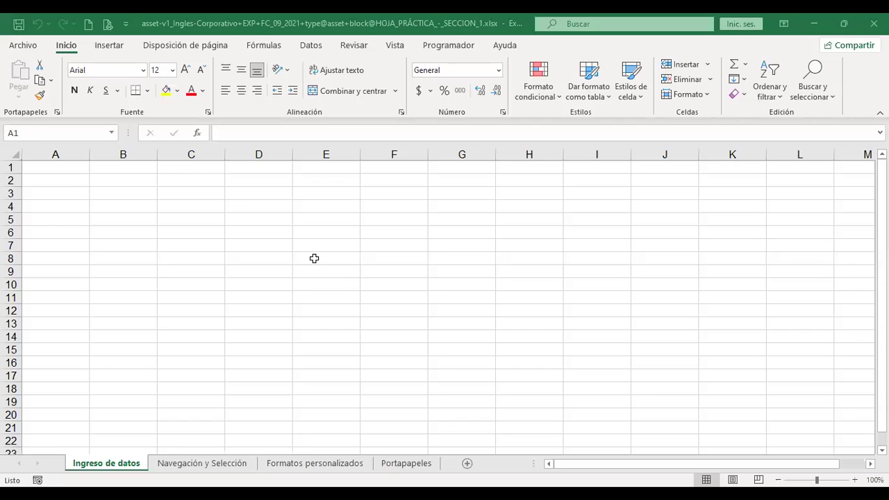
Set every cell on the Ingreso de datos sheet to 16-point font.
left_click(314, 258)
key("ctrl+Home")
left_click(29, 167)
left_click(13, 148)
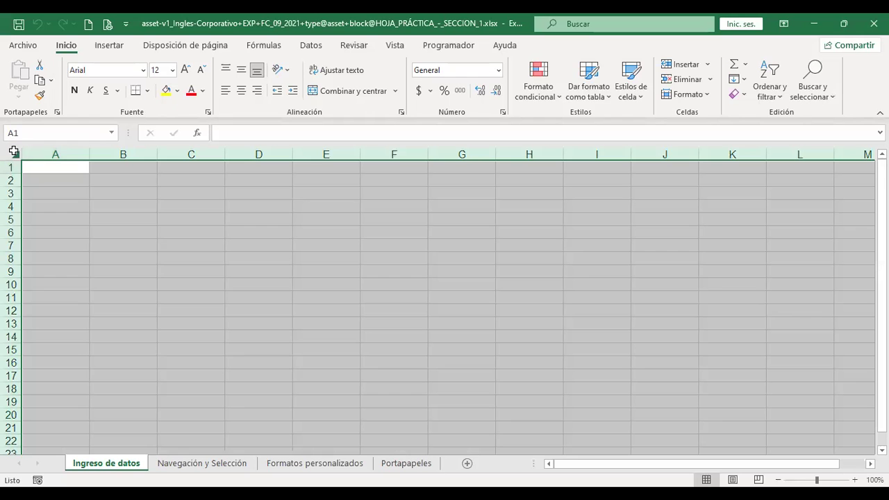
left_click(185, 71)
left_click(185, 70)
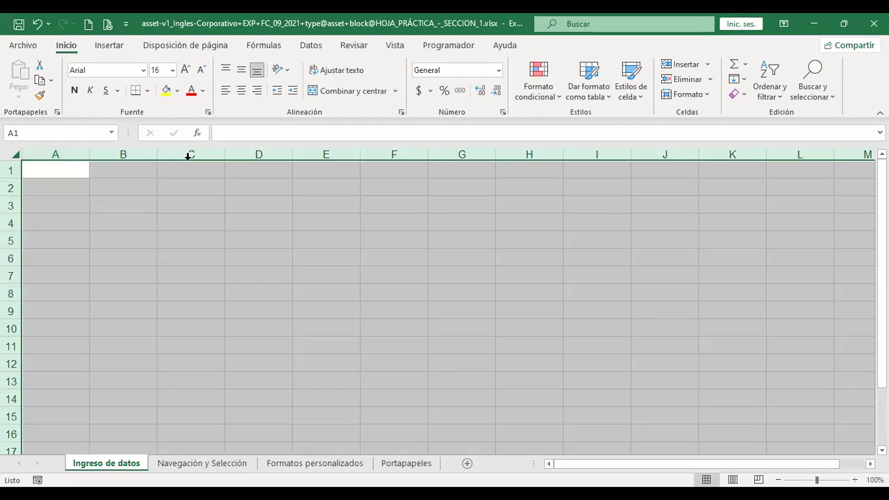
scroll(278, 282, "up", 2)
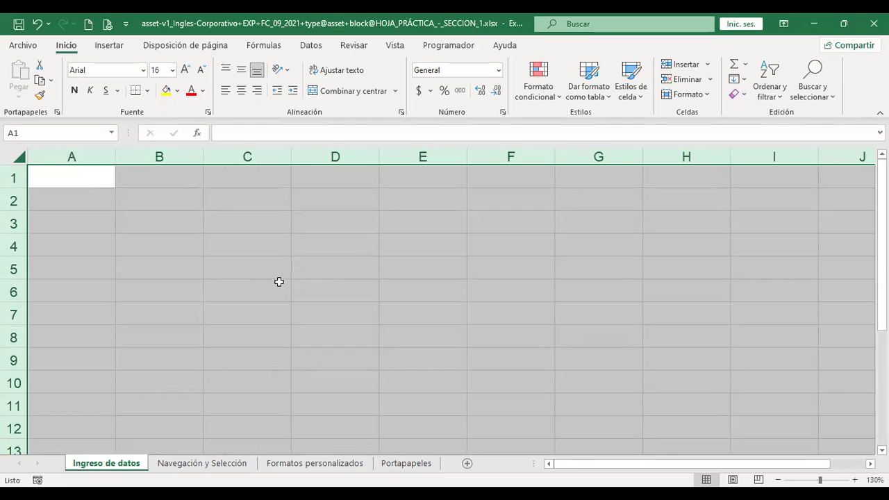
Enter the person's full name in A1 and auto-fit column A to it.
key("ctrl+Home")
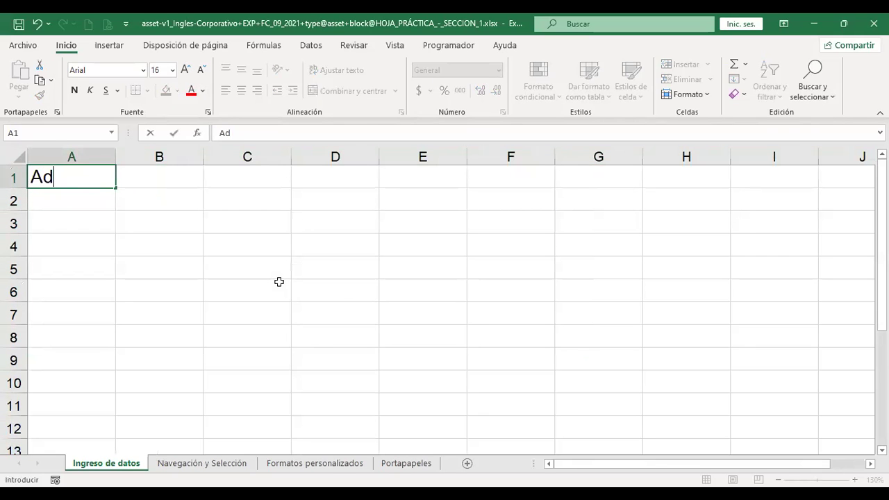
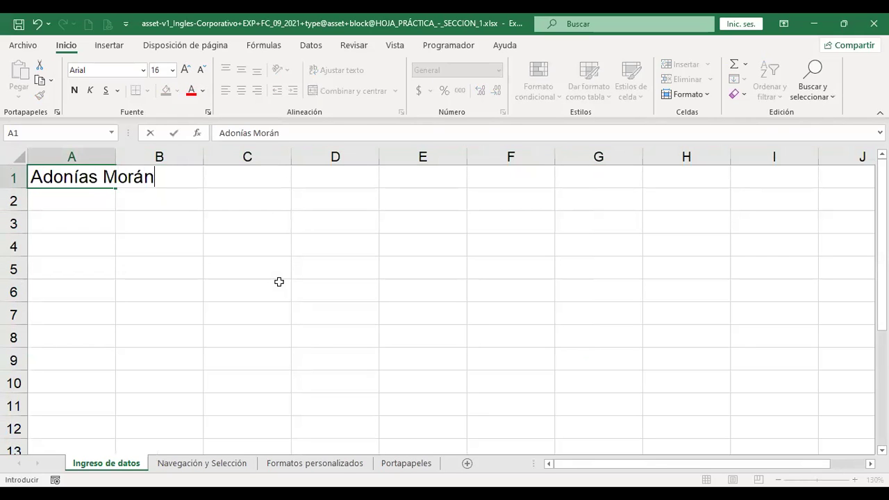
key("Return")
key("Up")
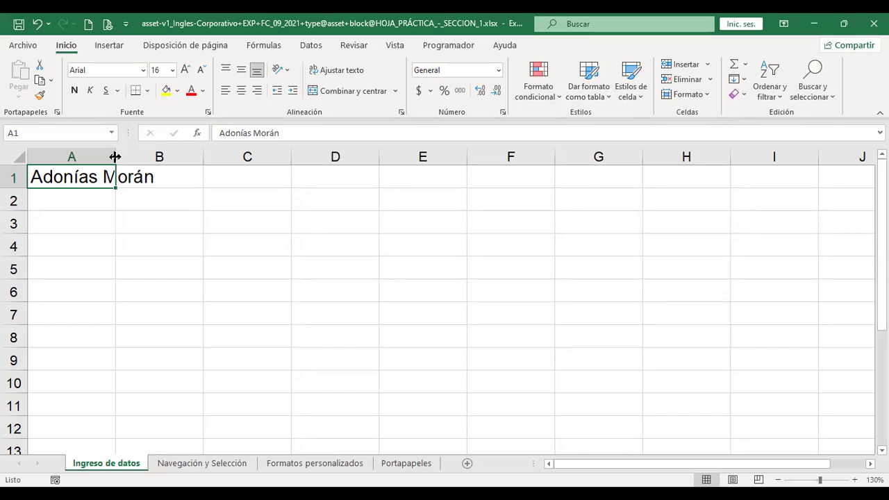
double_click(116, 157)
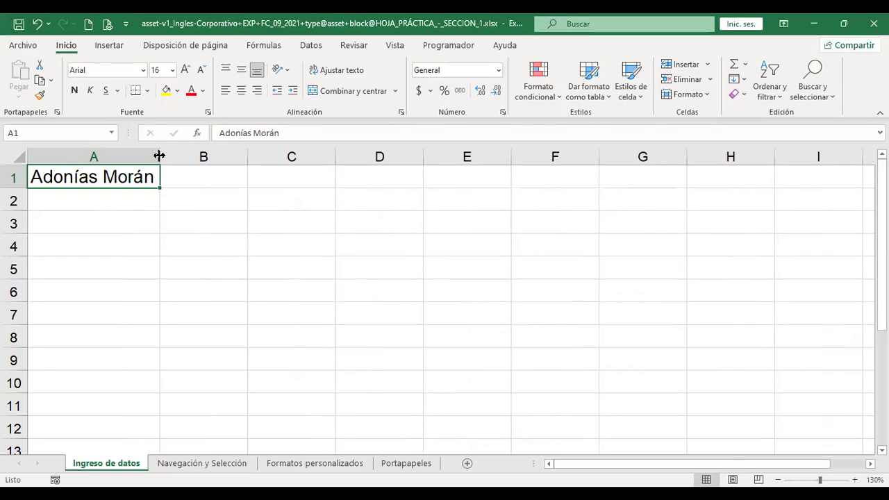
Widen column A further and enter 29 in cell A2.
left_click_drag(159, 155, 197, 155)
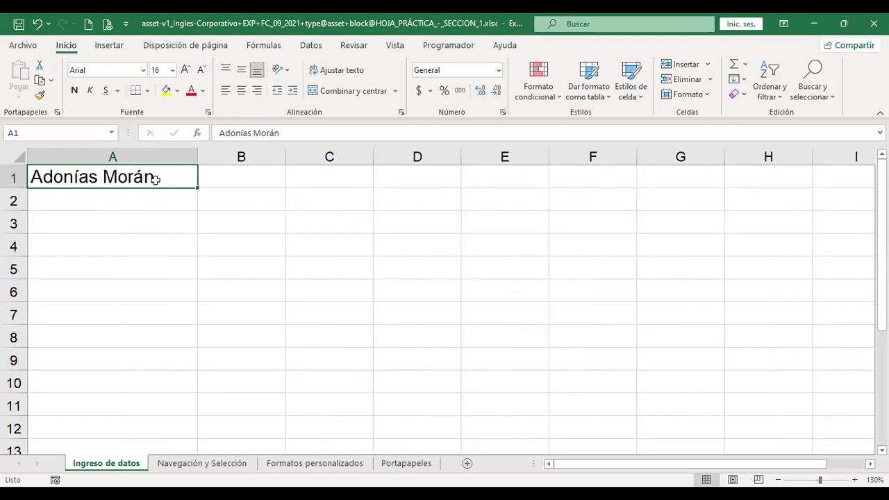
left_click(149, 194)
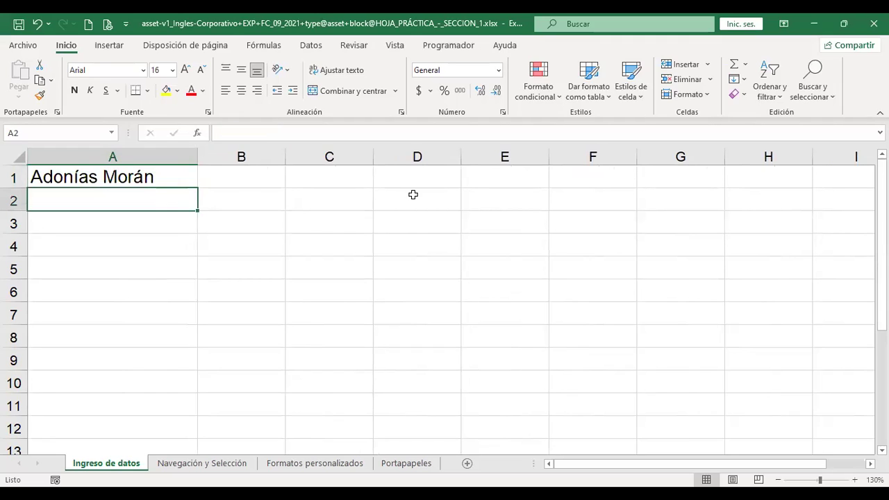
type("29")
key("Return")
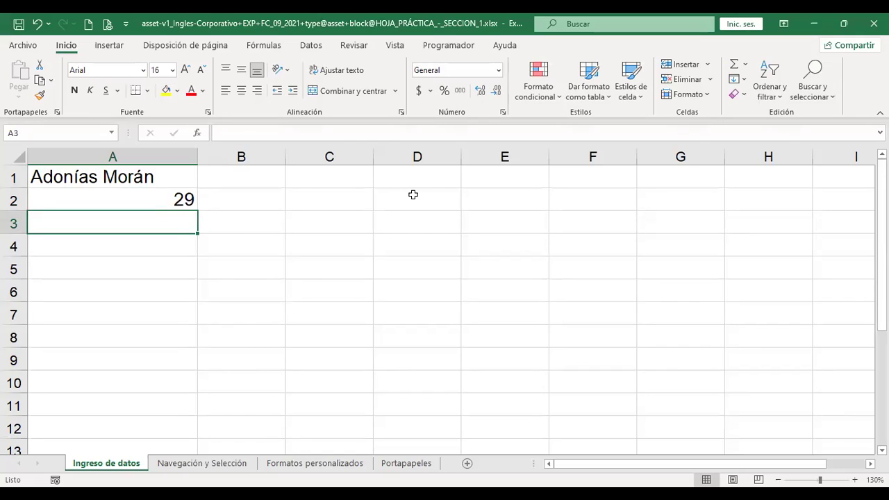
Enter $1000 in A3 so it is stored as currency.
type("1000")
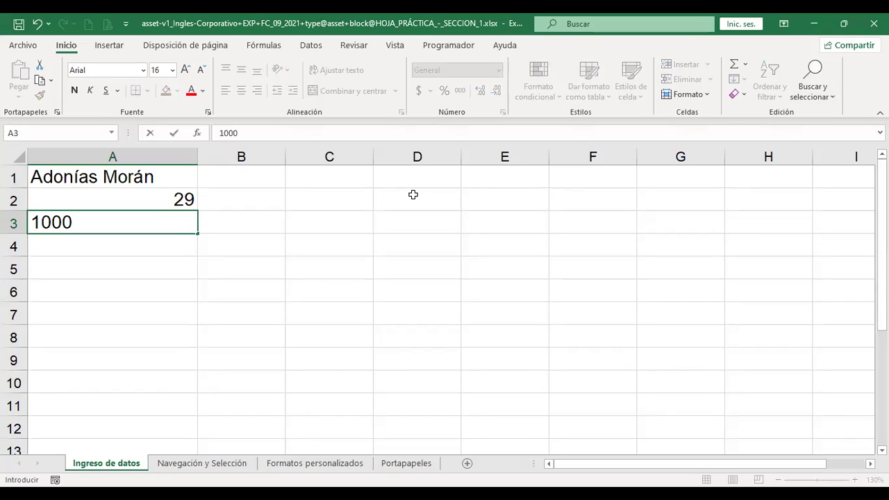
left_click(35, 220)
type("$")
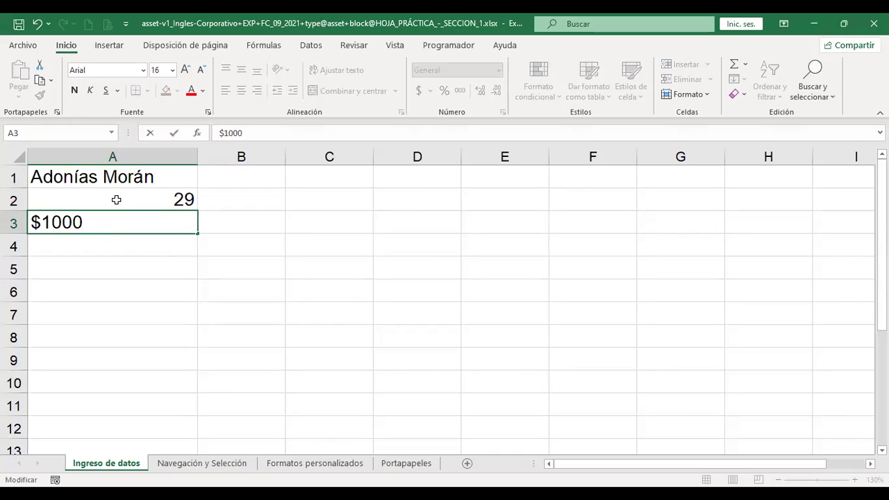
key("Return")
key("Up")
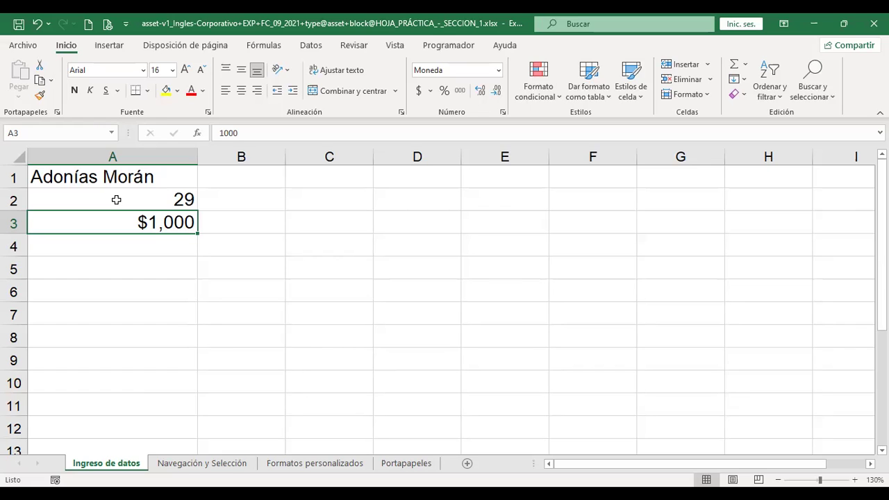
Edit A3's entry to read 1.000,01.
key("F2")
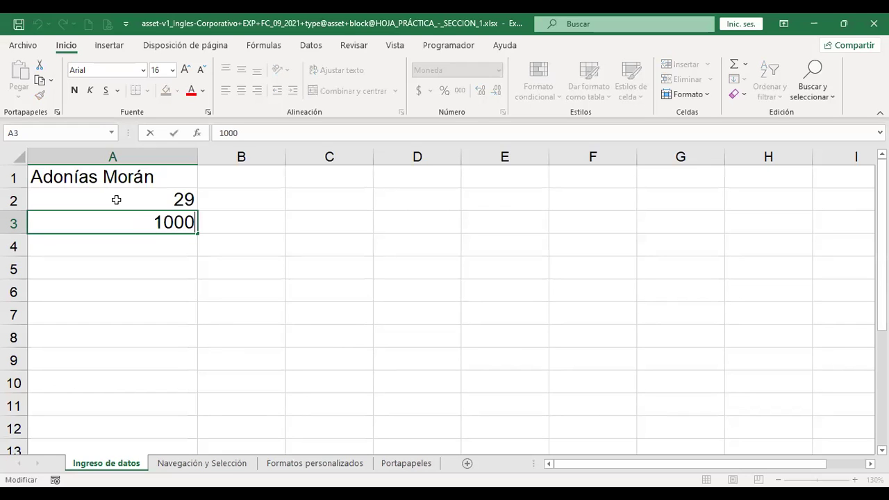
key("Left")
key("Left")
key("Left")
key("Left")
key("Right")
type(".")
key("End")
type(",01")
key("Return")
key("Down")
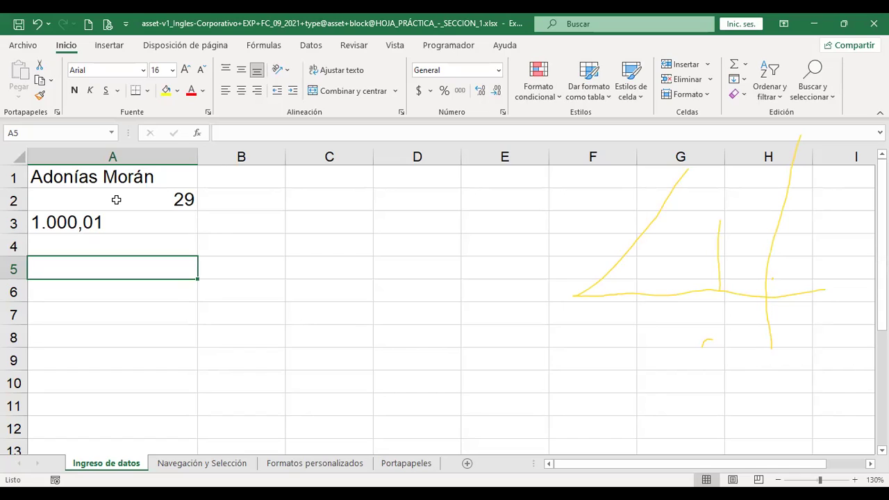
Replace A3's value with 1000.1, re-entering it so it shows as $1,000.
key("Up")
key("Up")
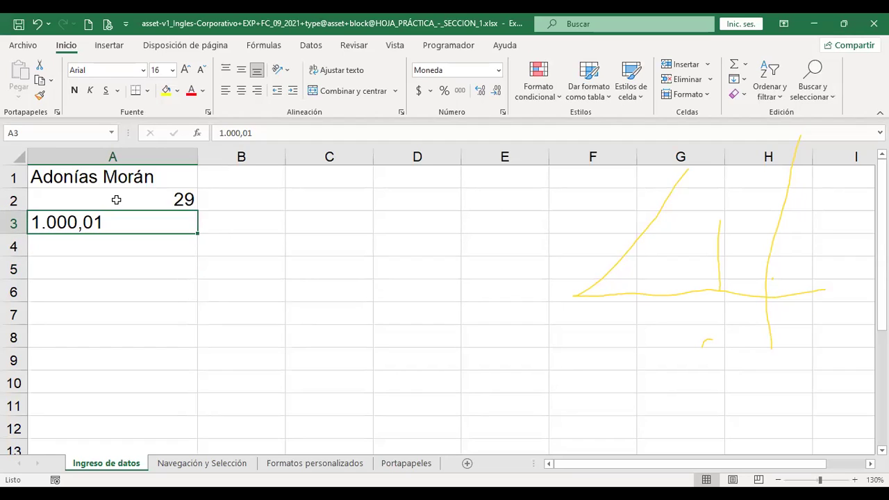
type("100")
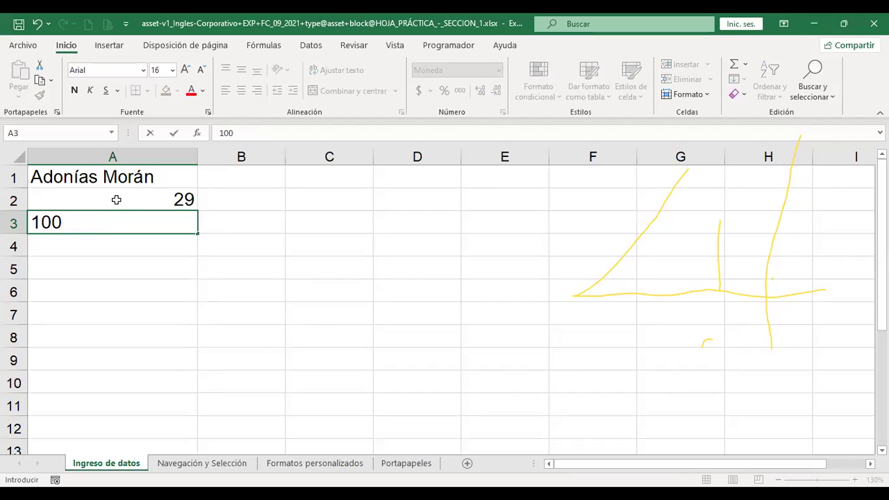
type("0.1")
key("Return")
key("Up")
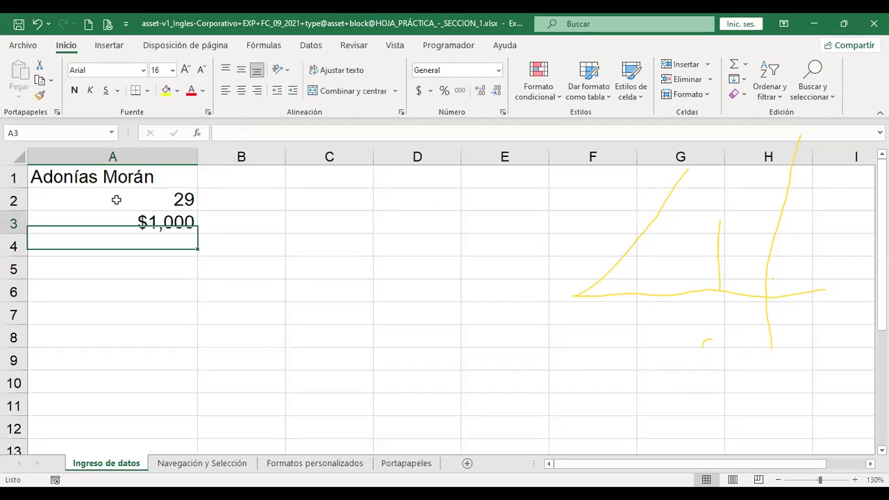
key("F2")
key("BackSpace")
key("BackSpace")
key("BackSpace")
key("BackSpace")
type("00.1")
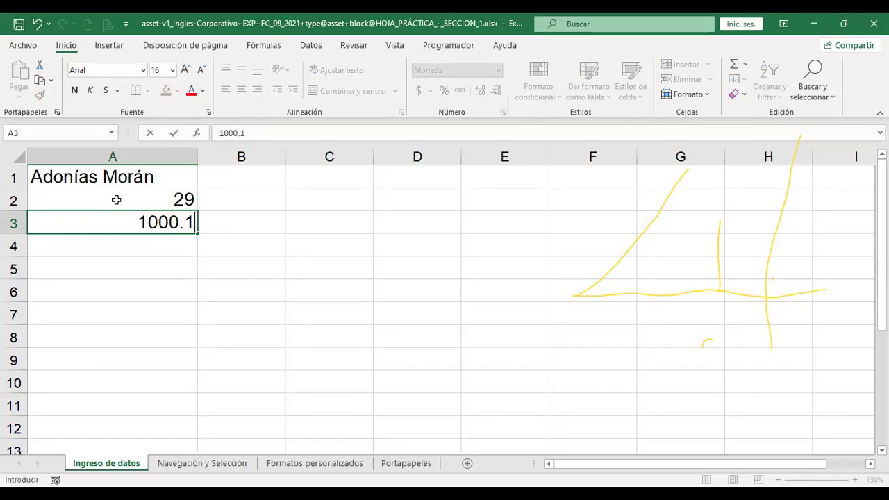
key("Return")
key("Up")
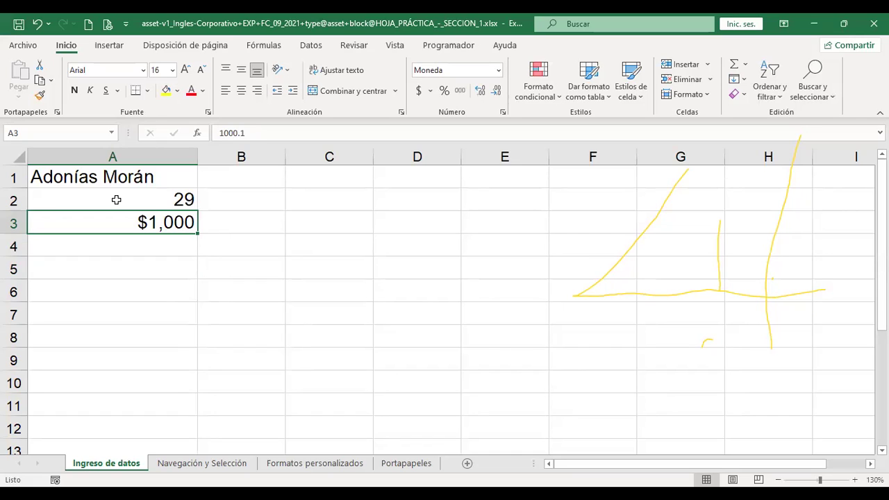
Try decimal, General, Número and Moneda formats on A3, settling on Contabilidad ($ 1,000.10).
left_click(481, 93)
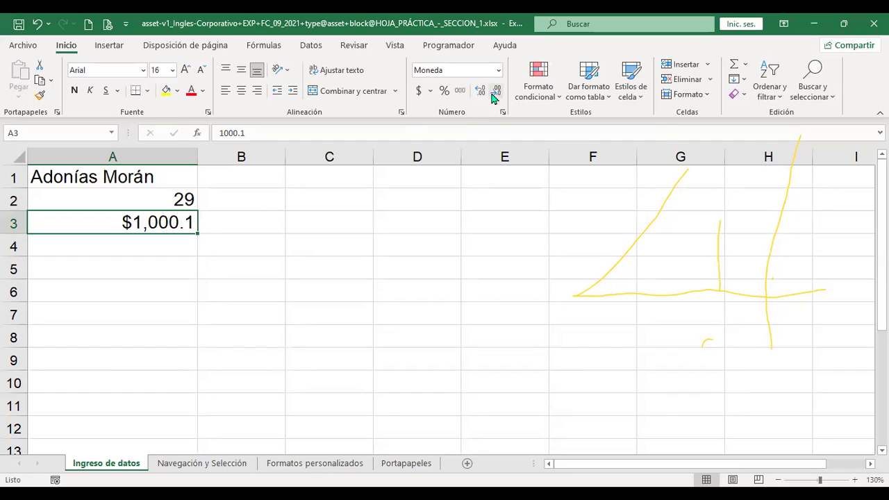
left_click(493, 94)
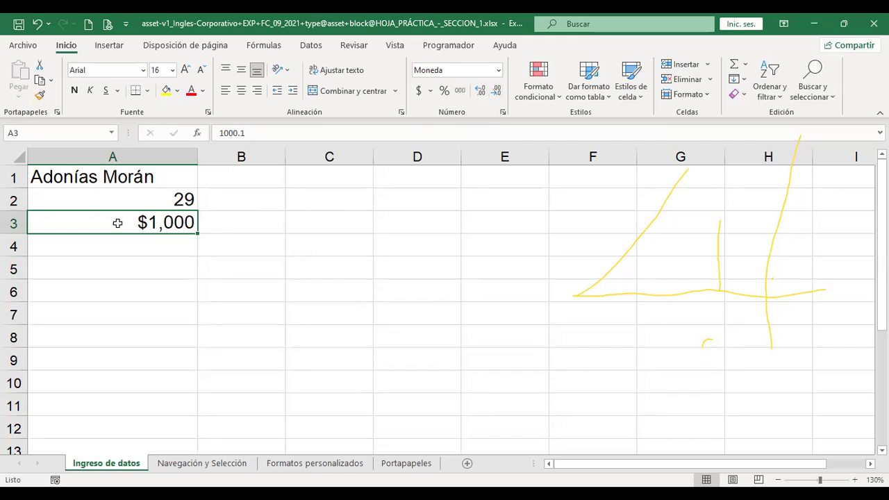
left_click(499, 71)
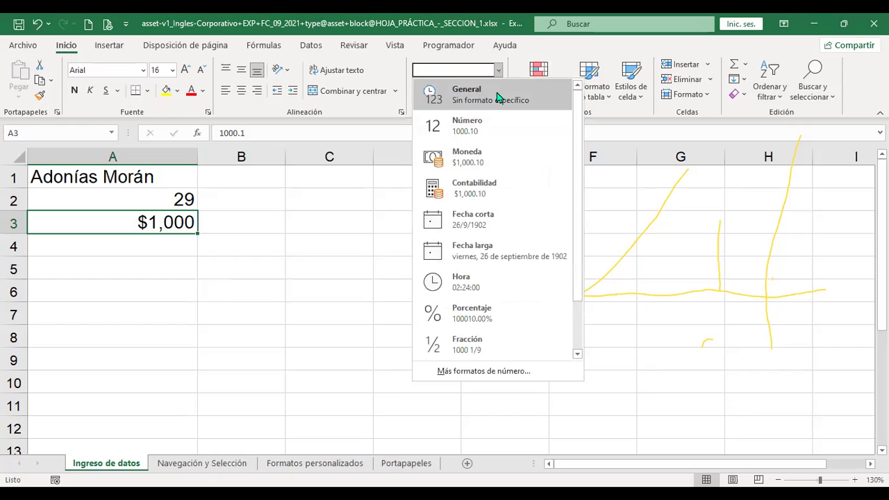
left_click(497, 96)
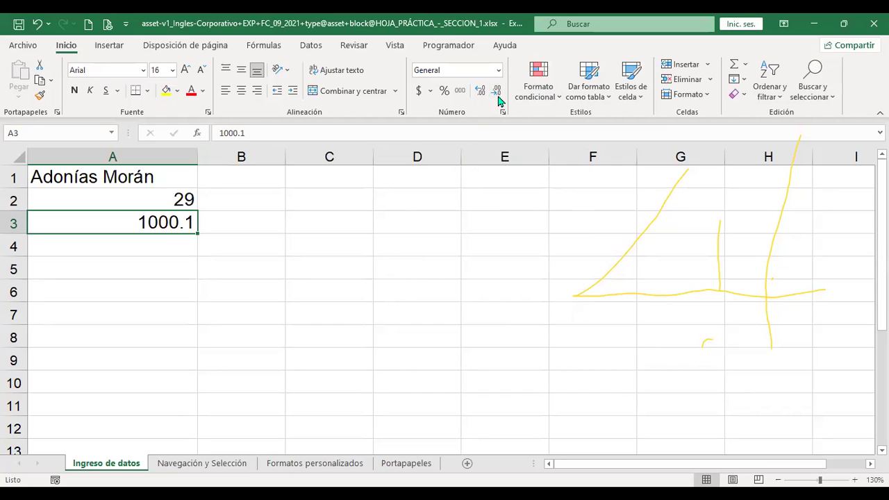
left_click(499, 70)
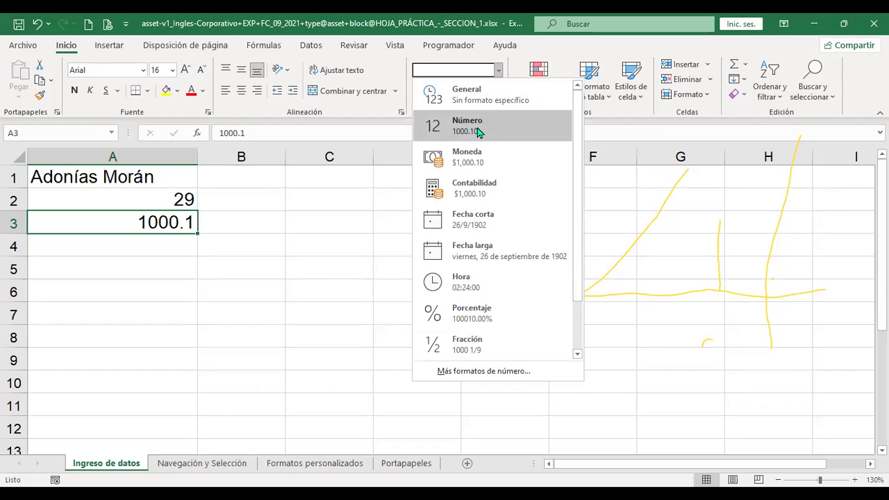
left_click(477, 132)
left_click(499, 70)
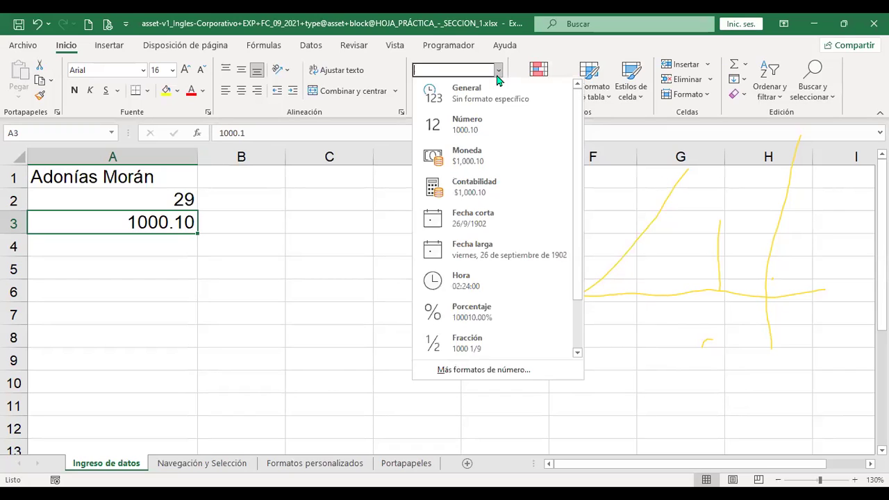
left_click(485, 162)
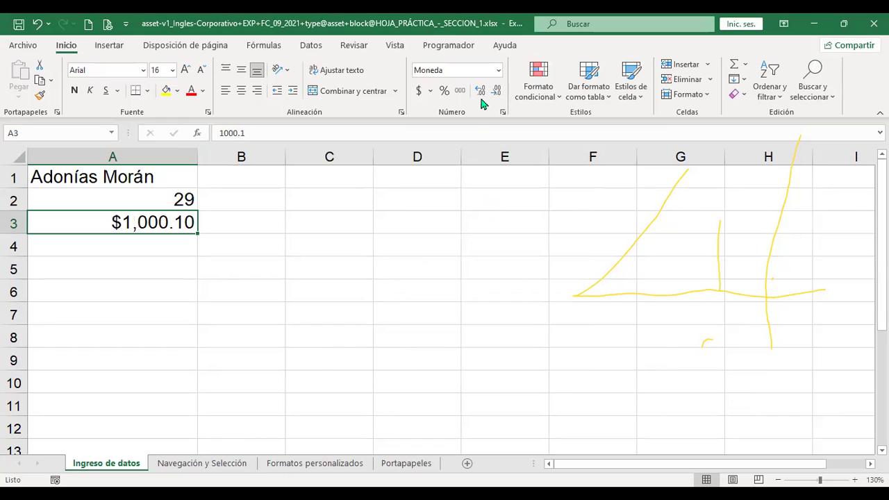
left_click(498, 70)
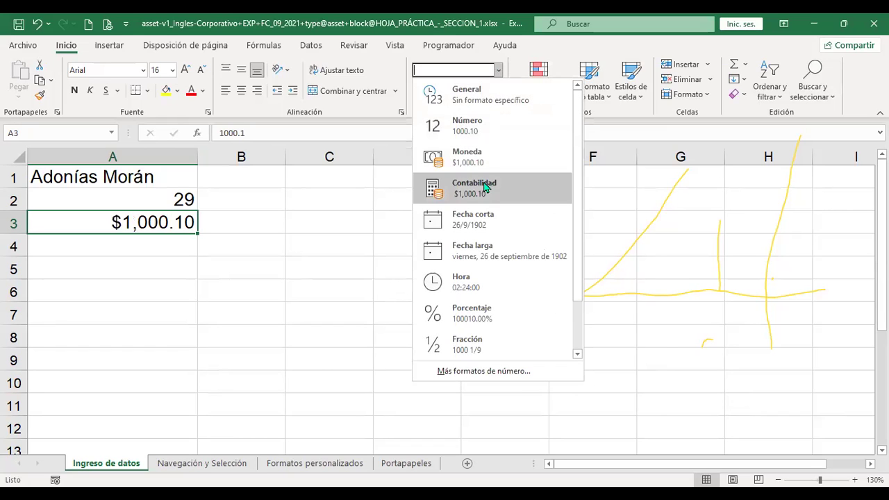
left_click(485, 187)
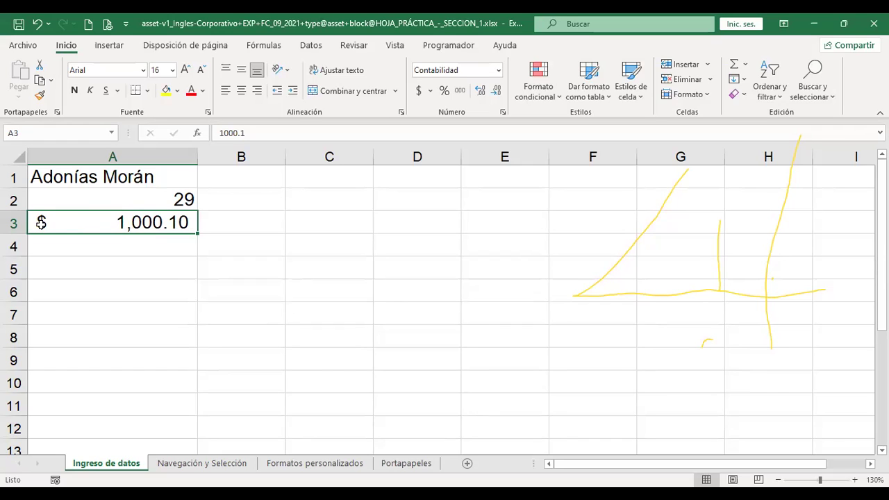
Fill A3's amount down to A5 and change A4 to 300.
left_click_drag(198, 233, 199, 272)
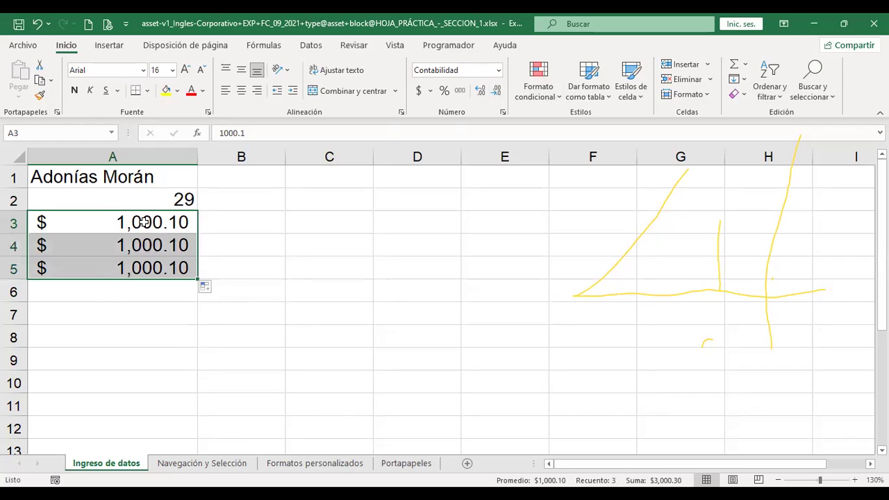
left_click(137, 247)
type("300")
key("Return")
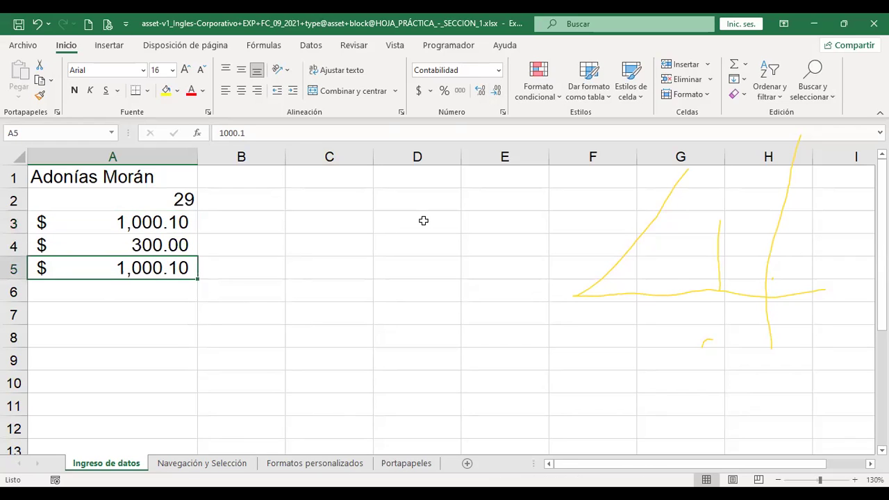
Format A3:A5 as Moneda, then switch them to Contabilidad.
left_click_drag(181, 223, 179, 267)
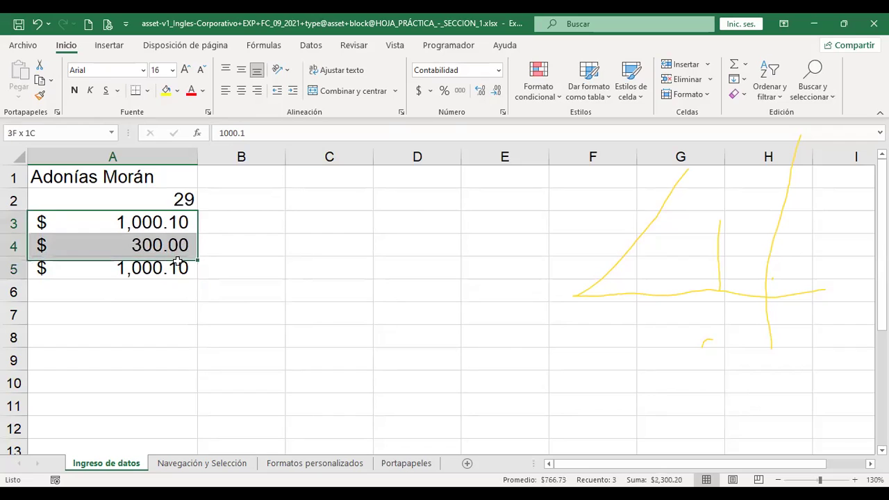
left_click(498, 70)
left_click(481, 157)
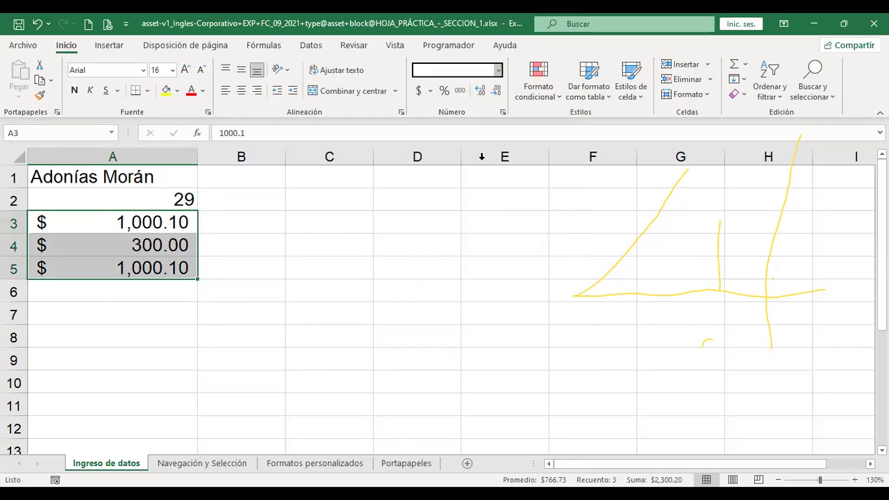
left_click(266, 244)
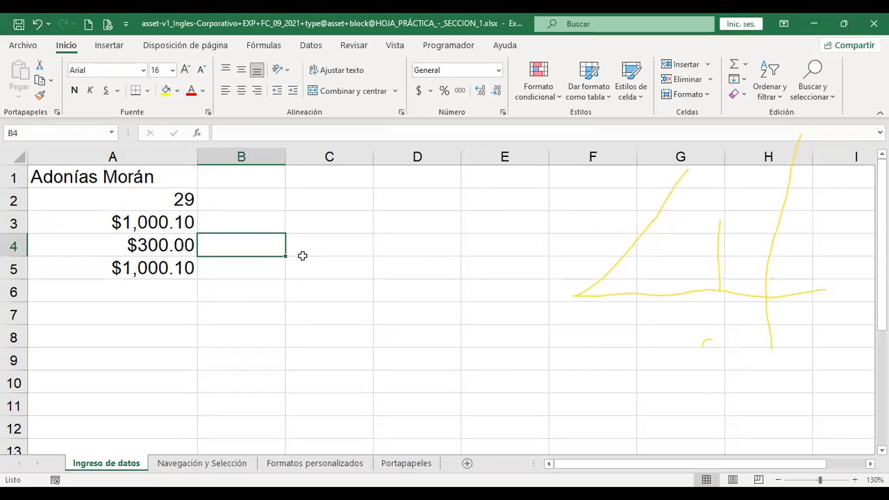
left_click_drag(125, 221, 123, 261)
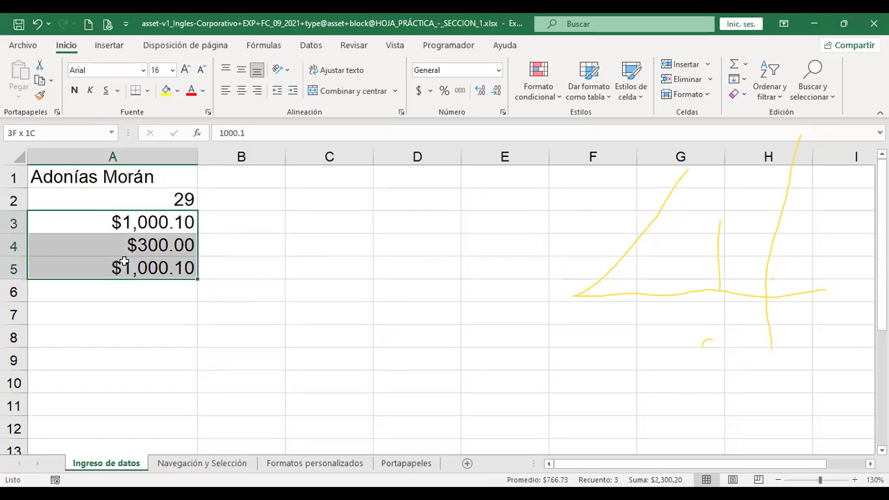
left_click(497, 71)
left_click(482, 184)
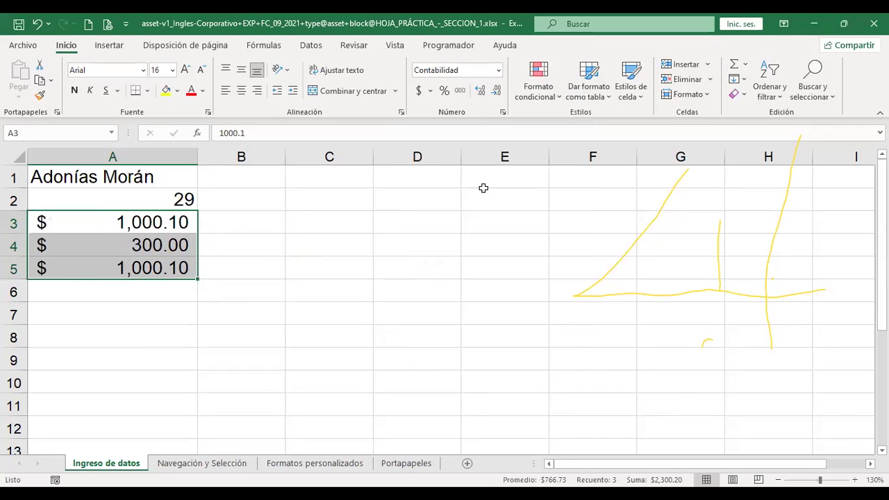
left_click(262, 229)
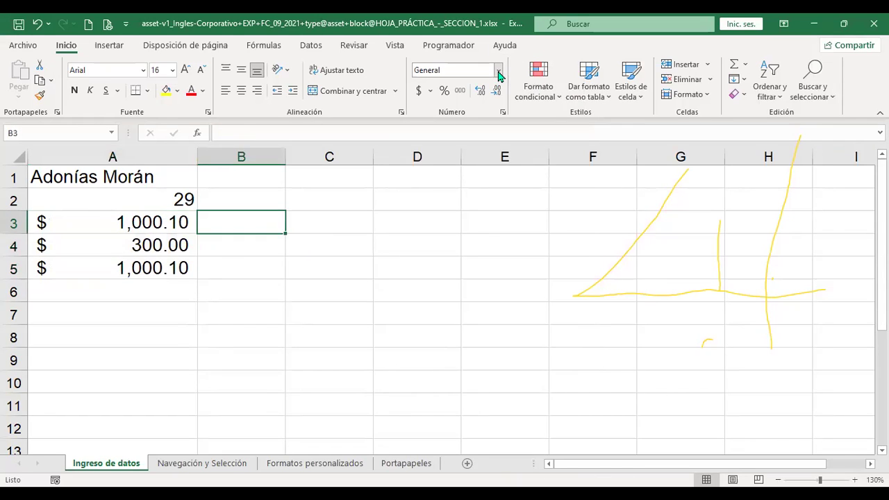
Format the 29 in A2 as a short date, then as Fecha larga.
left_click(499, 72)
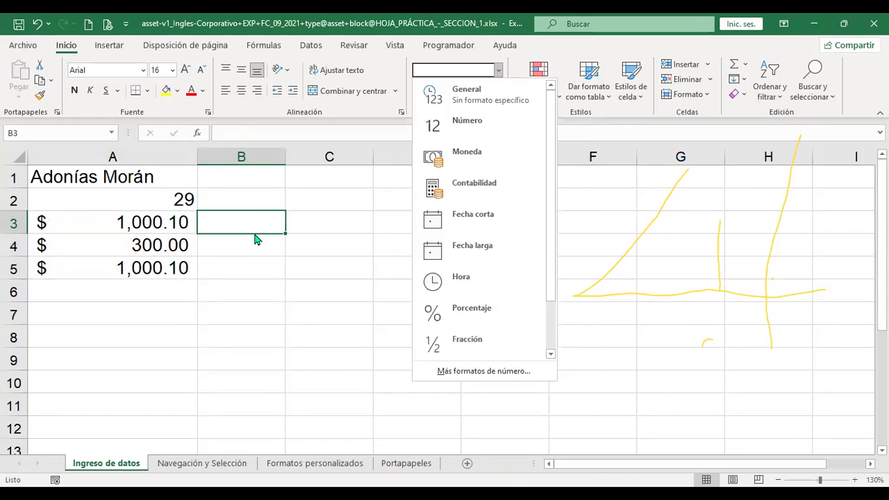
left_click(248, 226)
left_click(172, 197)
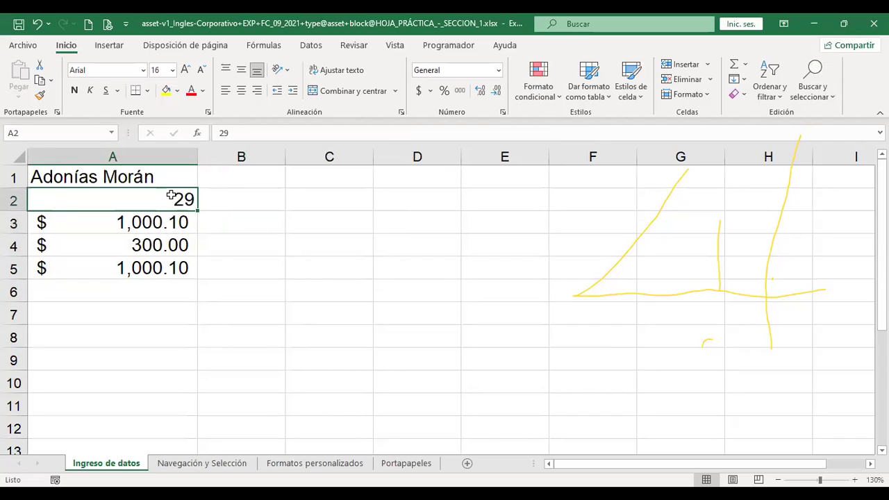
left_click(499, 71)
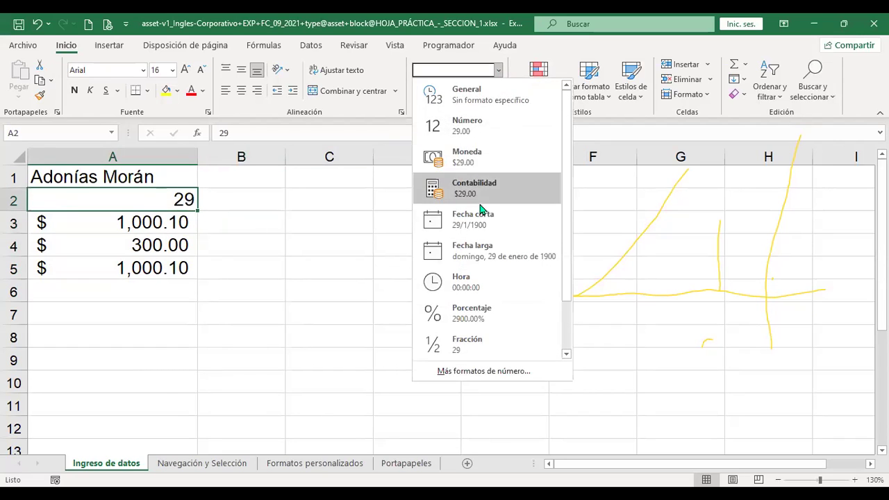
left_click(455, 224)
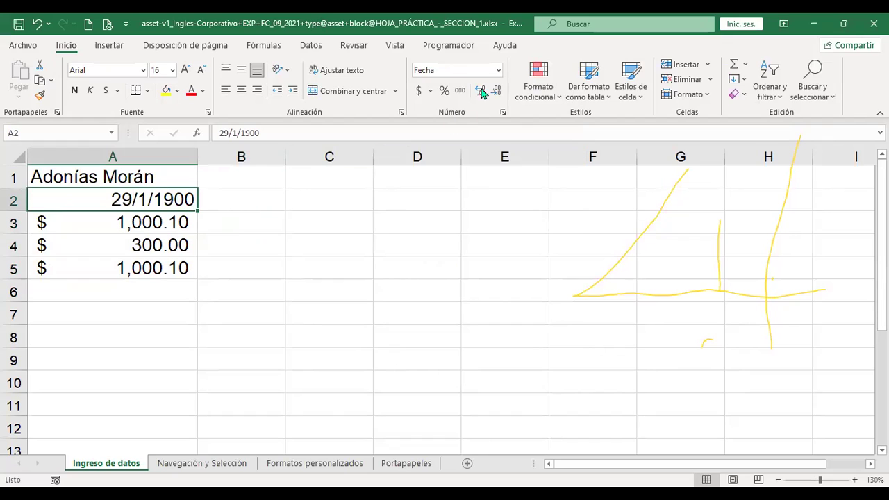
left_click(498, 70)
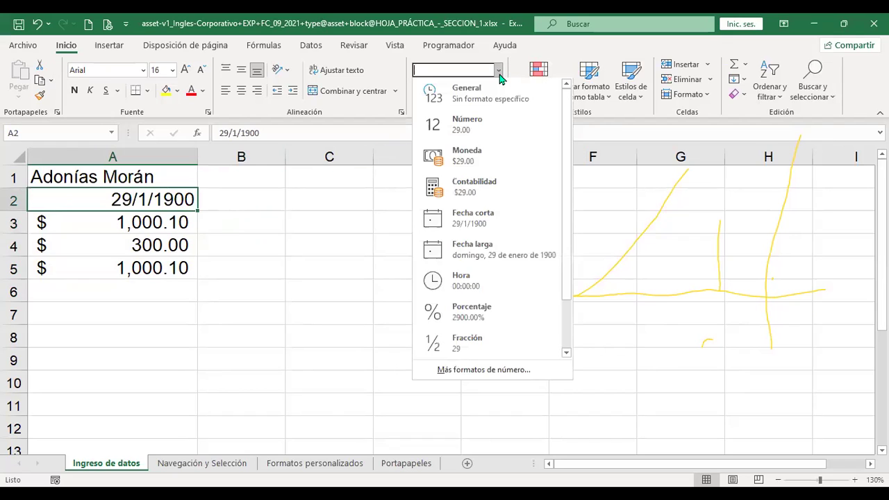
left_click(495, 258)
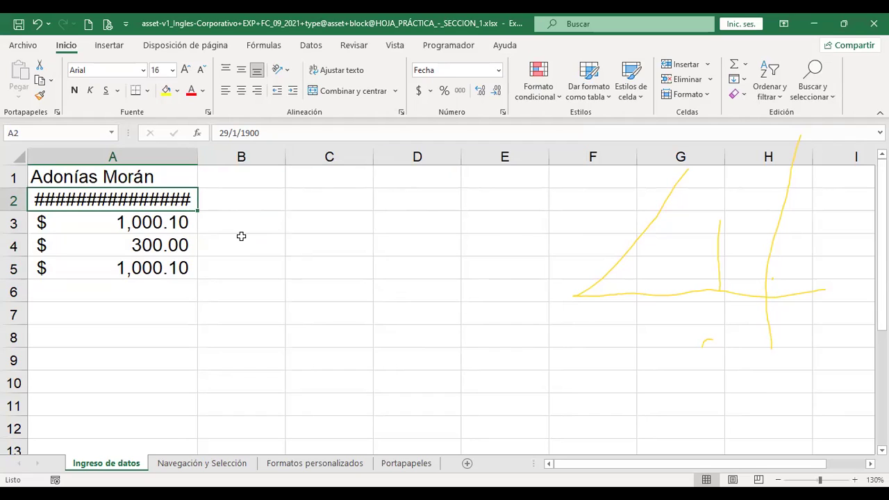
Auto-fit column A to show 'domingo, 29 de enero de 1900' in full.
double_click(196, 160)
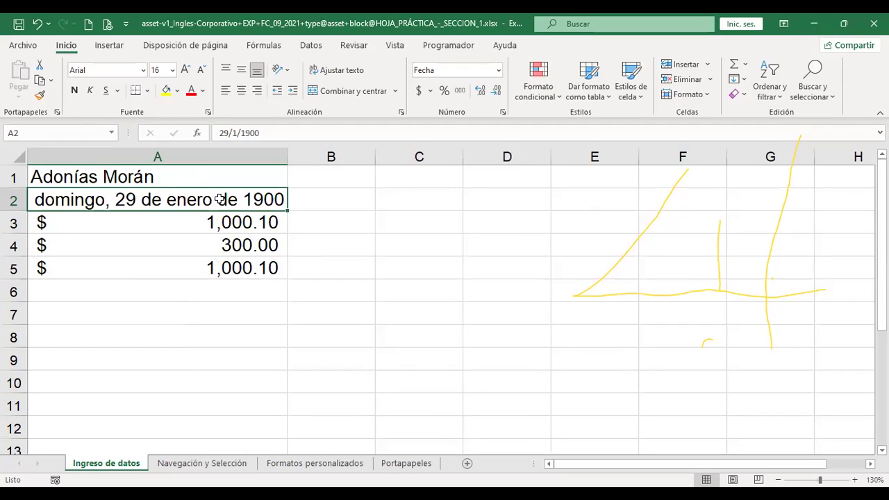
left_click_drag(286, 157, 196, 158)
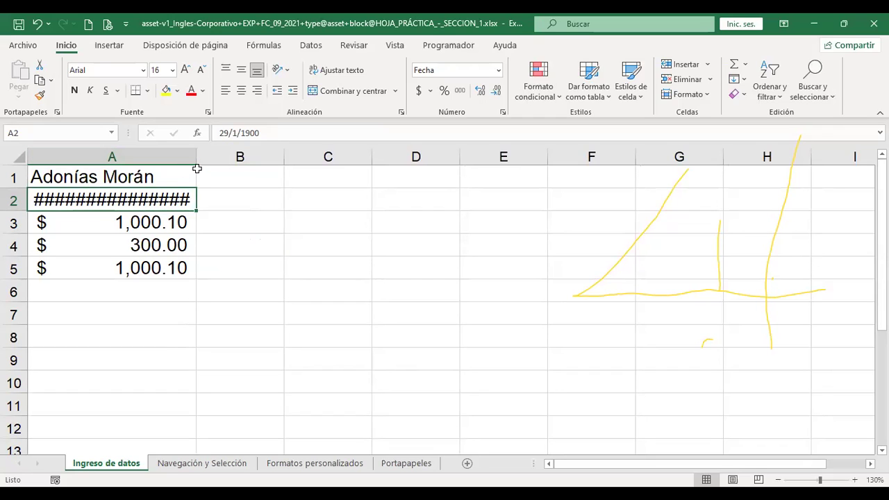
double_click(198, 159)
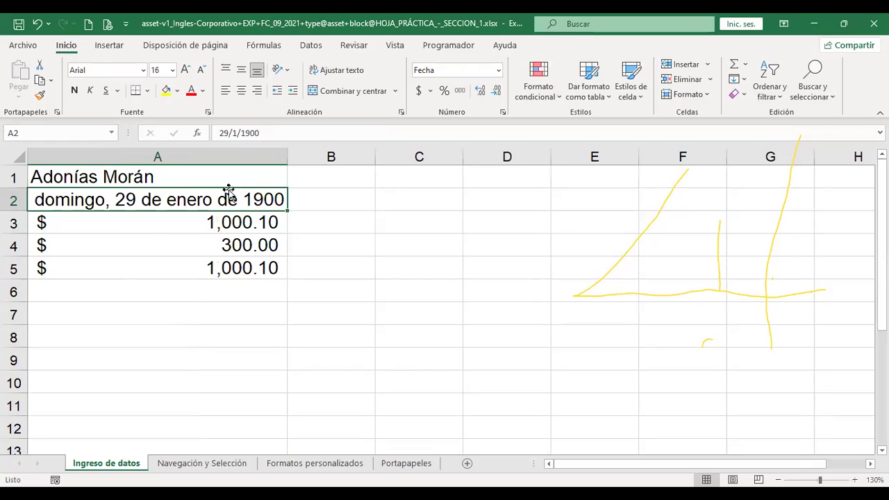
left_click(498, 71)
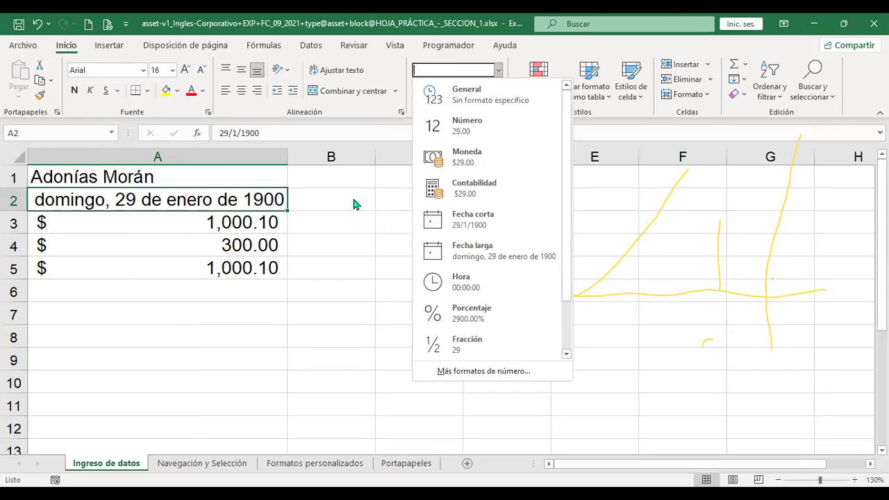
left_click(441, 198)
left_click(427, 198)
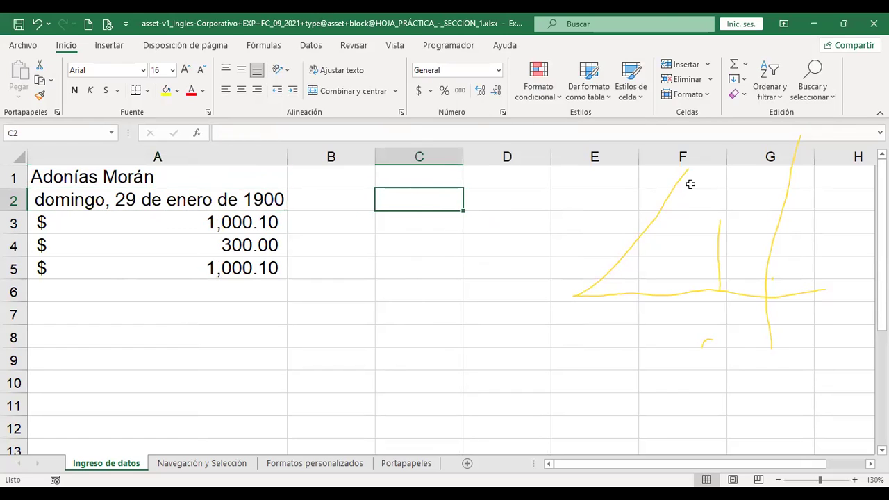
Enter 9:48 in C2 and format it as Hora, displaying 09:48:00.
type("9:48")
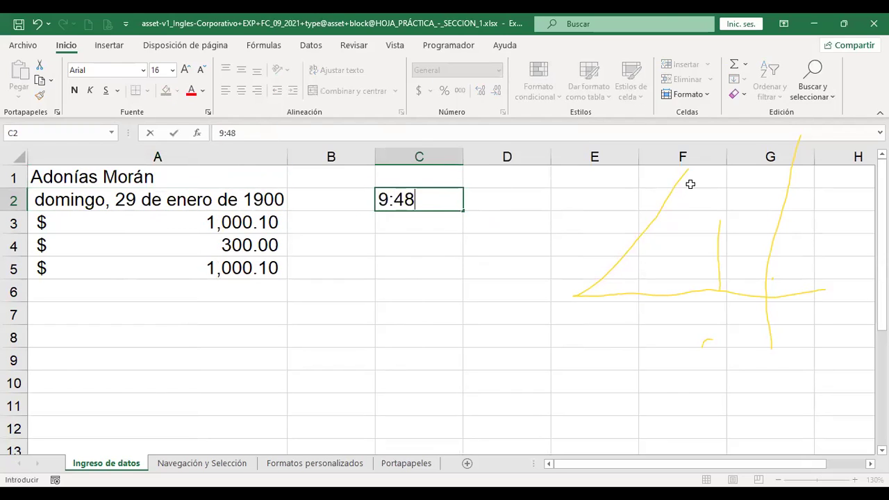
key("Return")
key("Up")
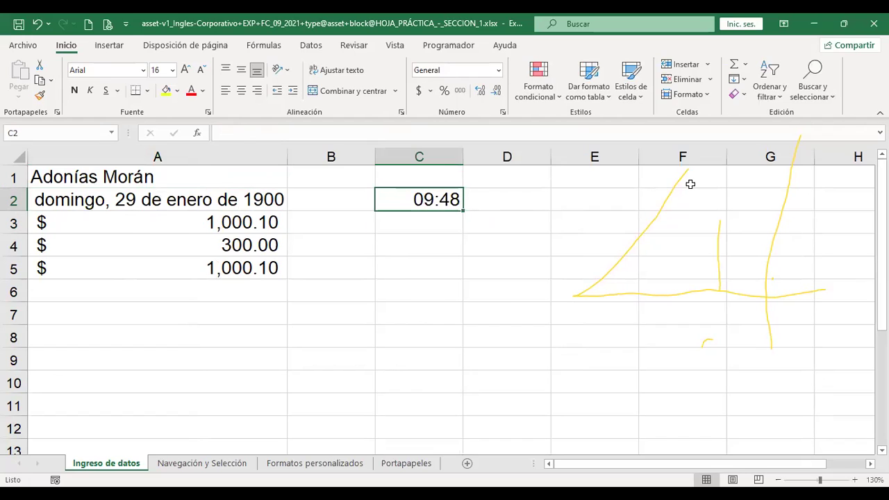
left_click(498, 70)
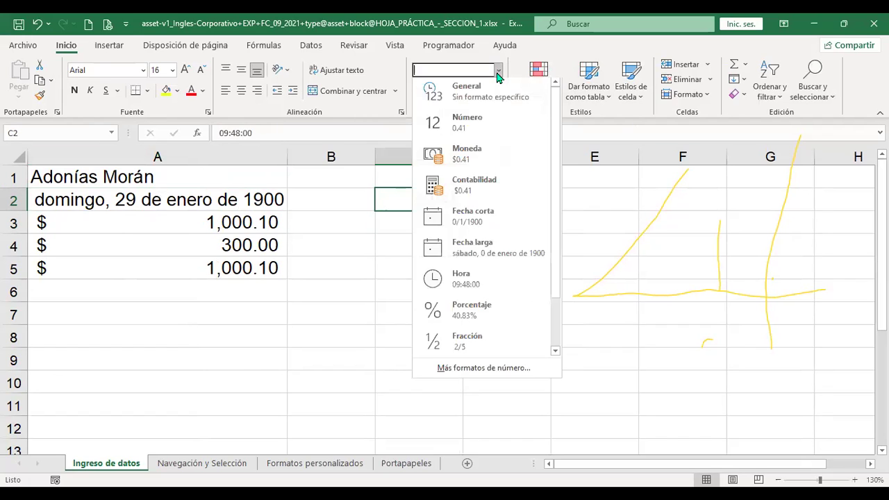
left_click(479, 279)
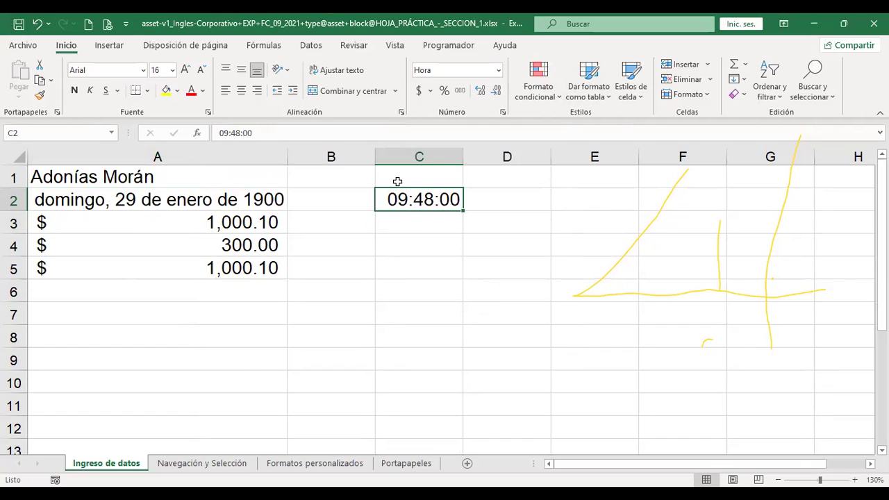
left_click(499, 70)
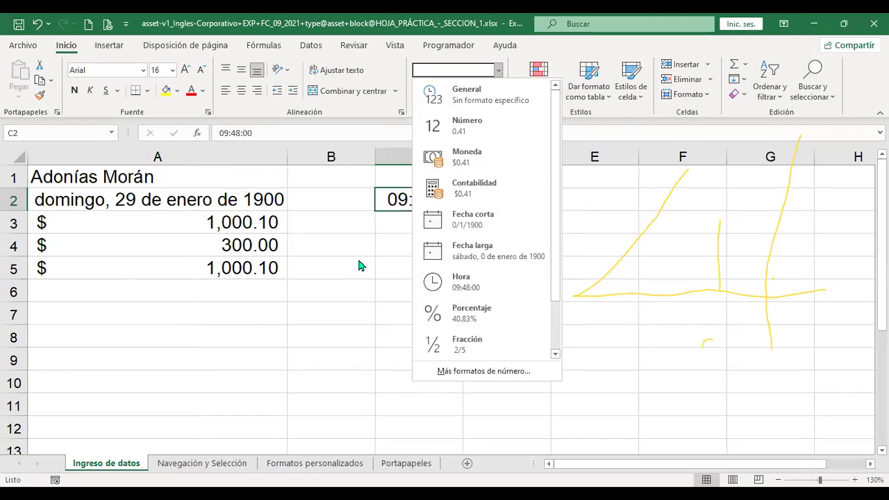
left_click(410, 221)
Enter 20 in C3 with Porcentaje format so the cell reads 20.00%.
type("20")
key("Return")
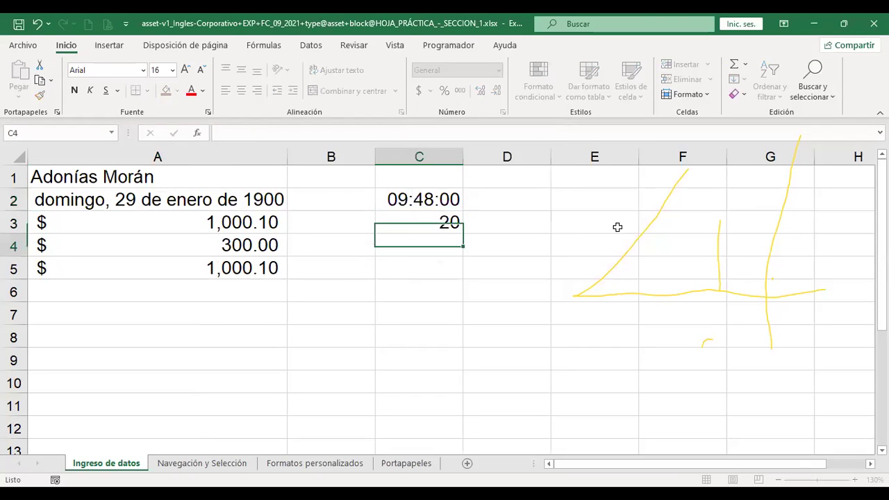
key("Up")
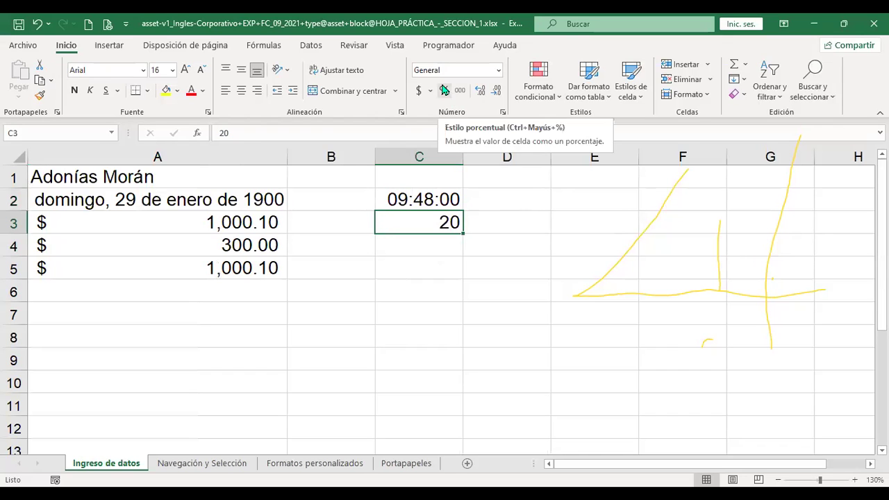
left_click(498, 70)
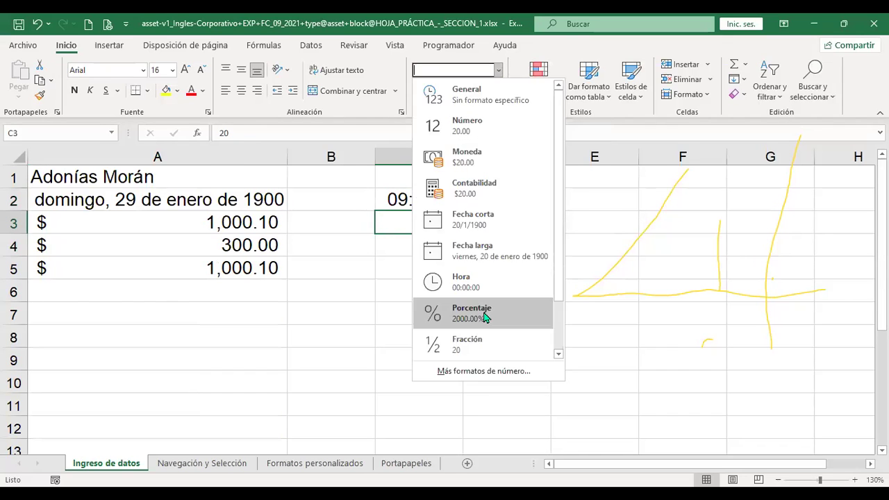
left_click(482, 310)
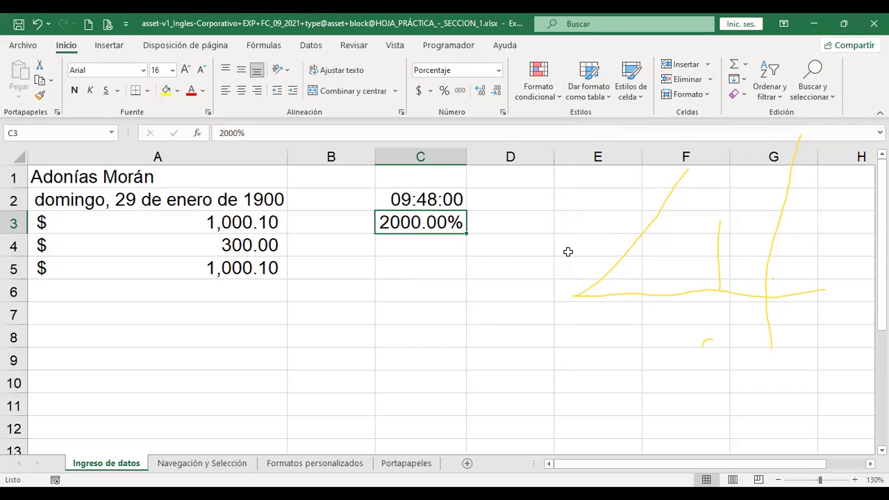
type("20")
key("Return")
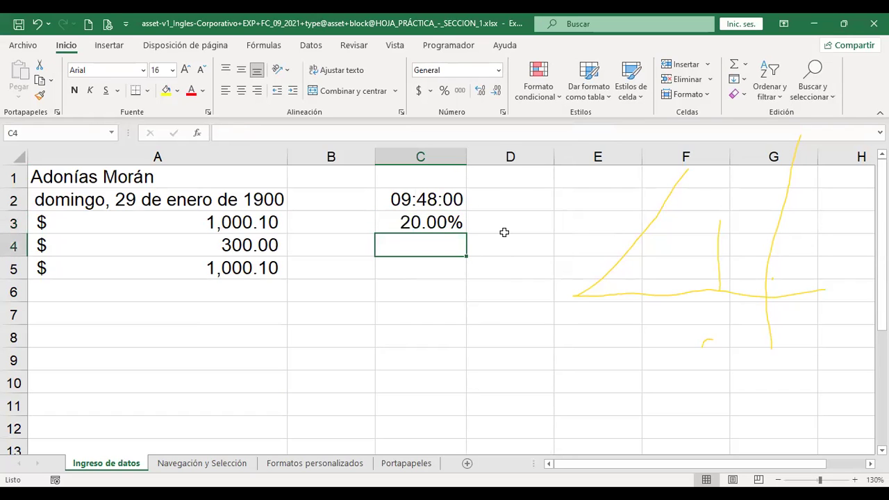
left_click(440, 221)
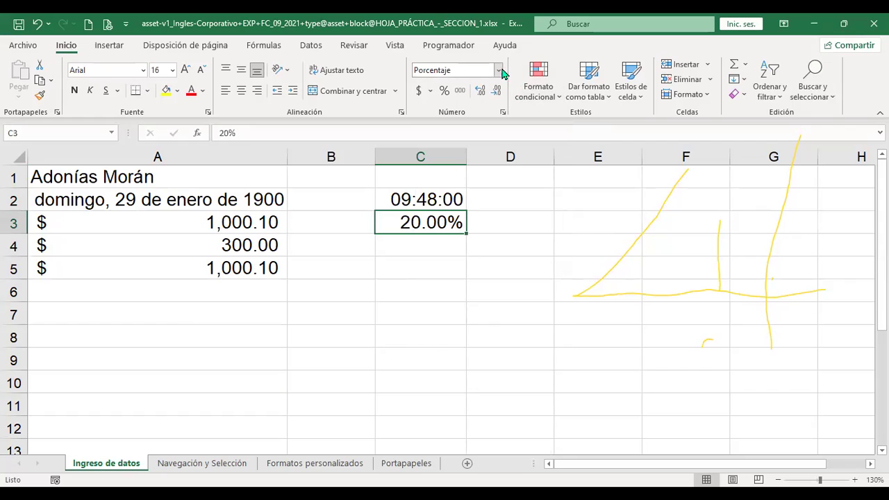
left_click(500, 71)
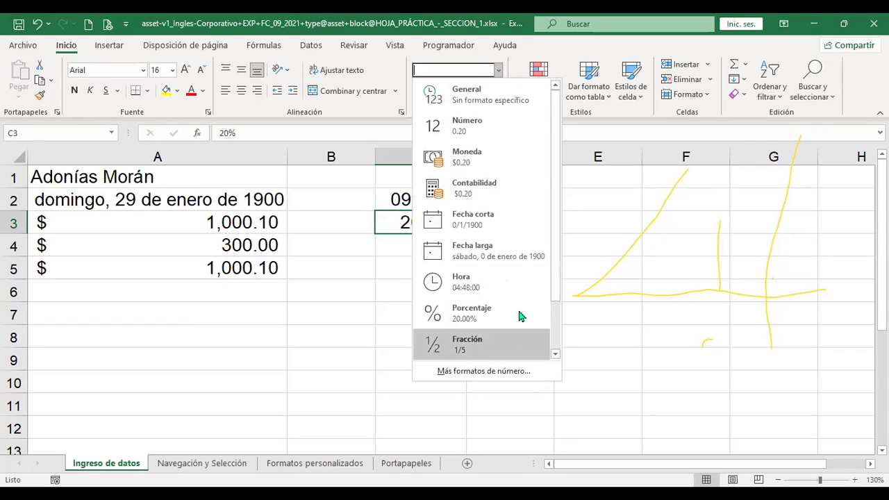
key("Return")
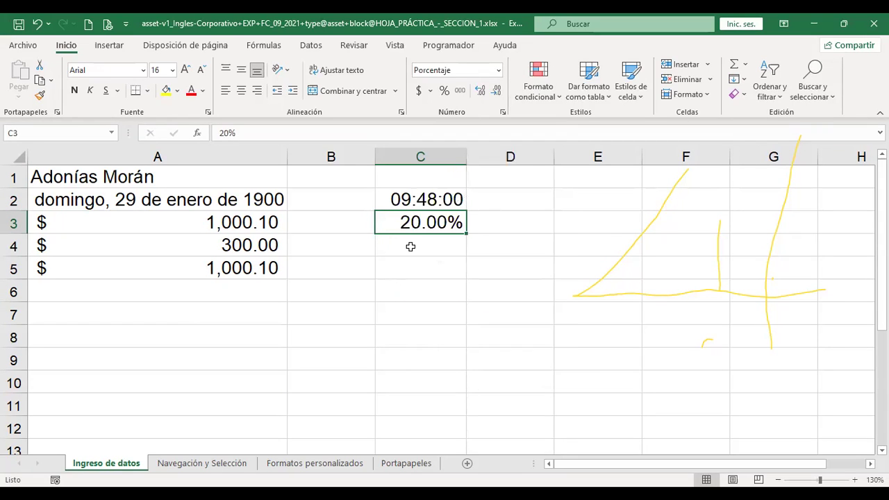
left_click(409, 246)
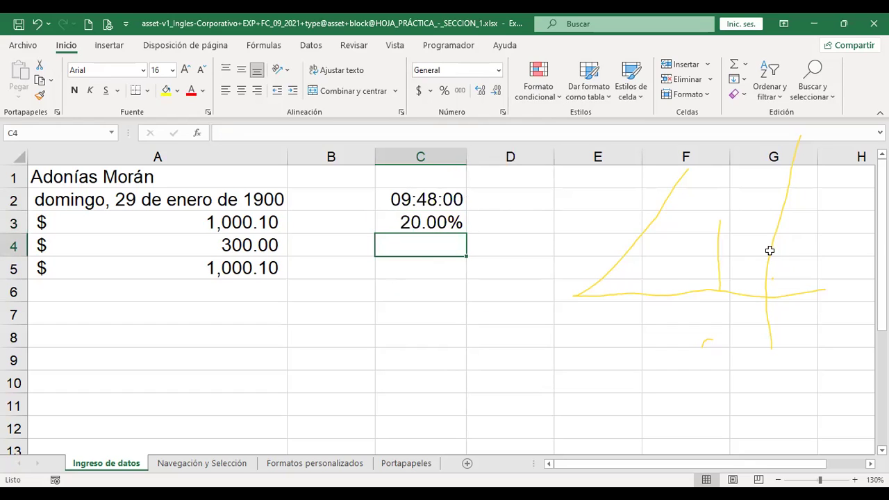
Enter 0.75 in C4 and display it as the fraction 3/4.
type(".75")
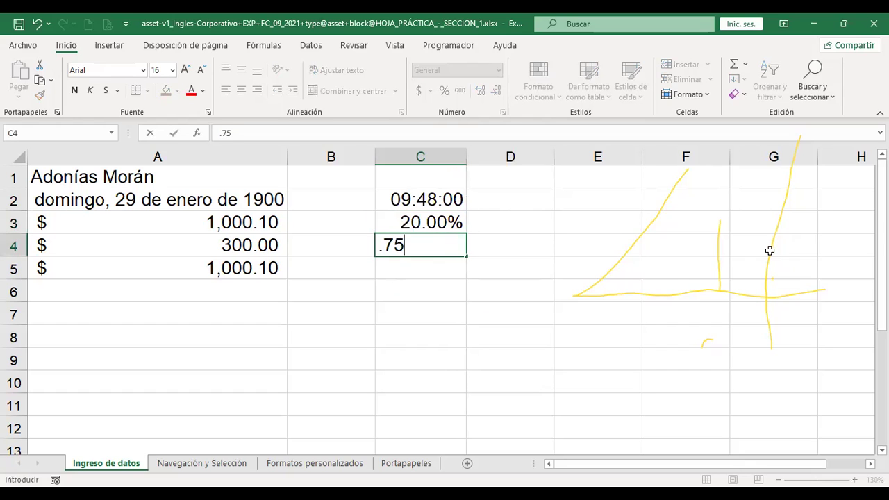
key("Return")
key("Up")
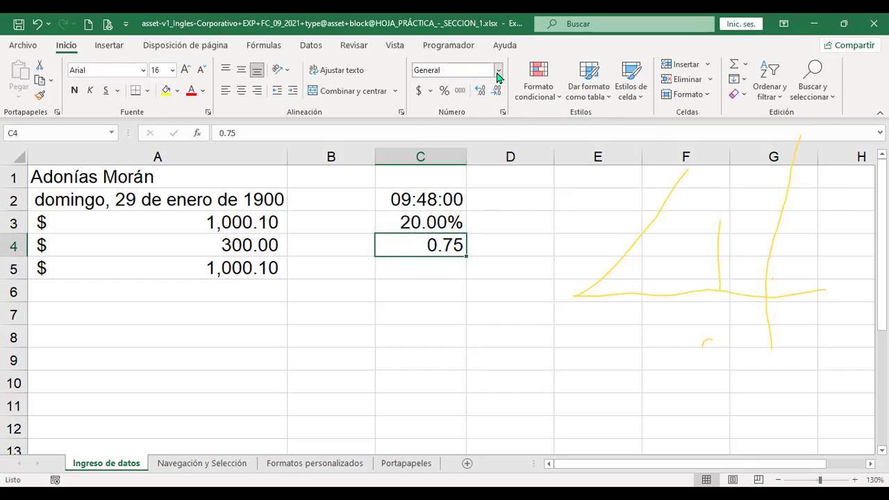
left_click(498, 70)
left_click(490, 340)
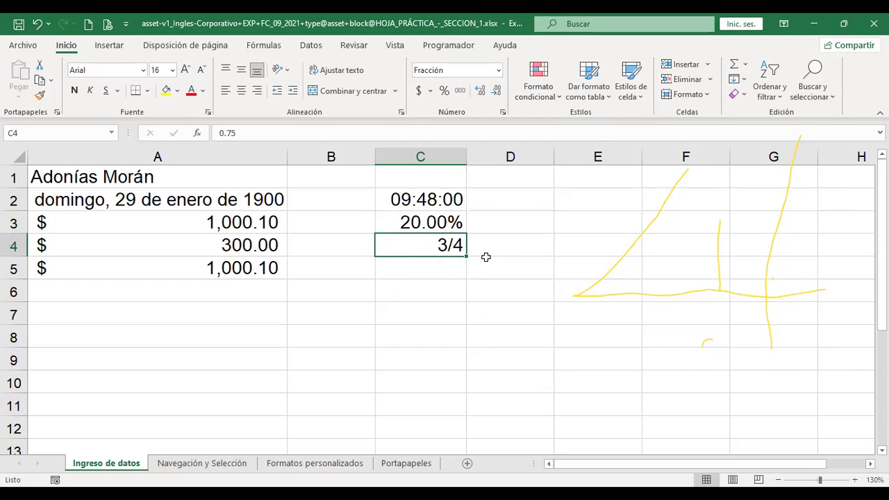
Switch C4 to scientific notation, then to Texto format.
left_click(498, 70)
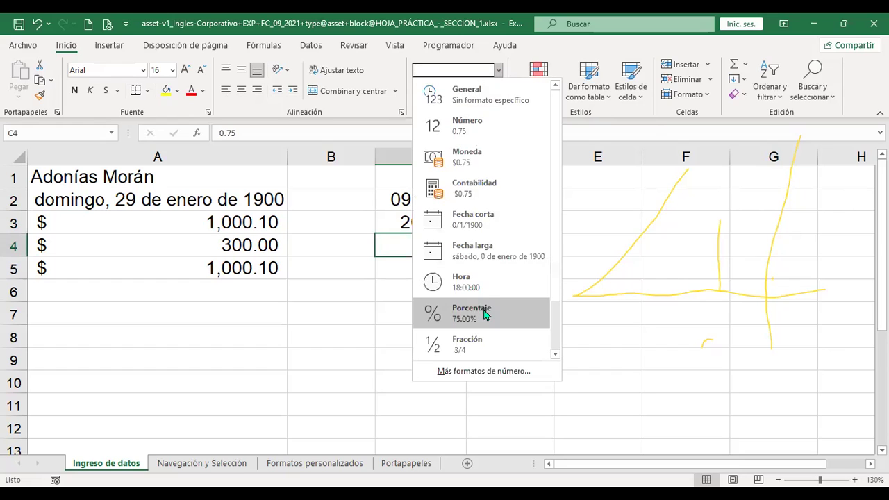
scroll(484, 314, "down", 2)
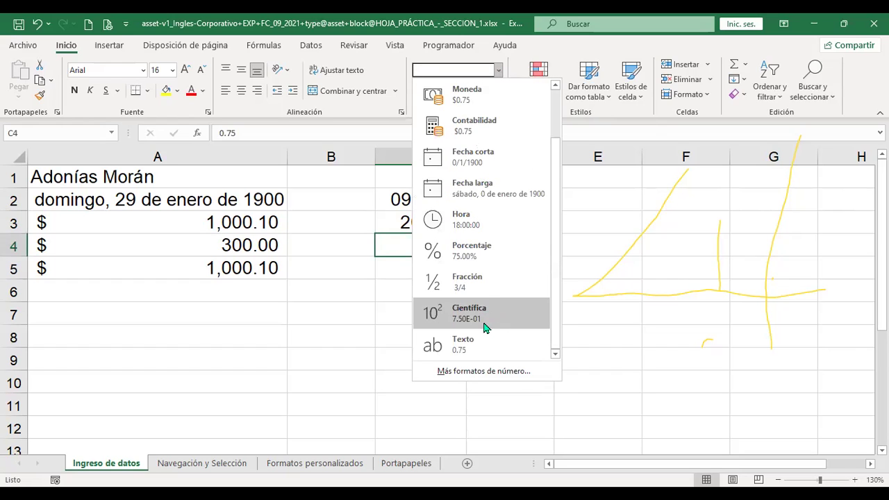
left_click(485, 324)
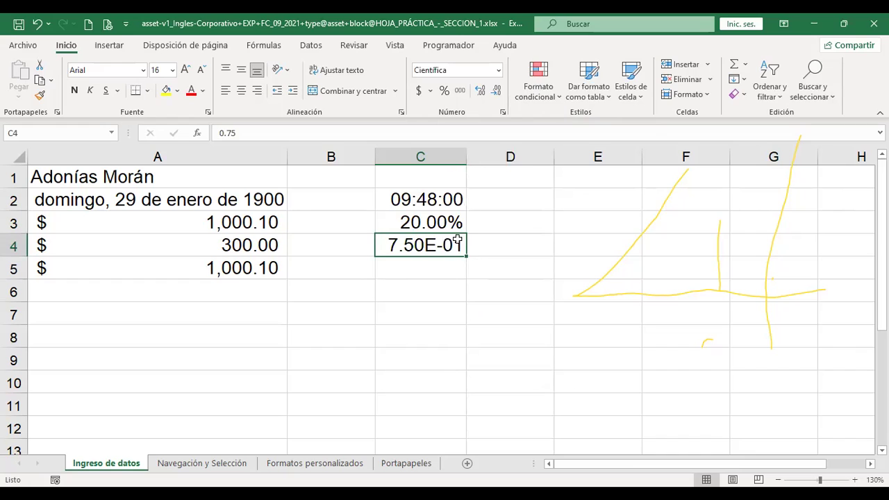
left_click(499, 71)
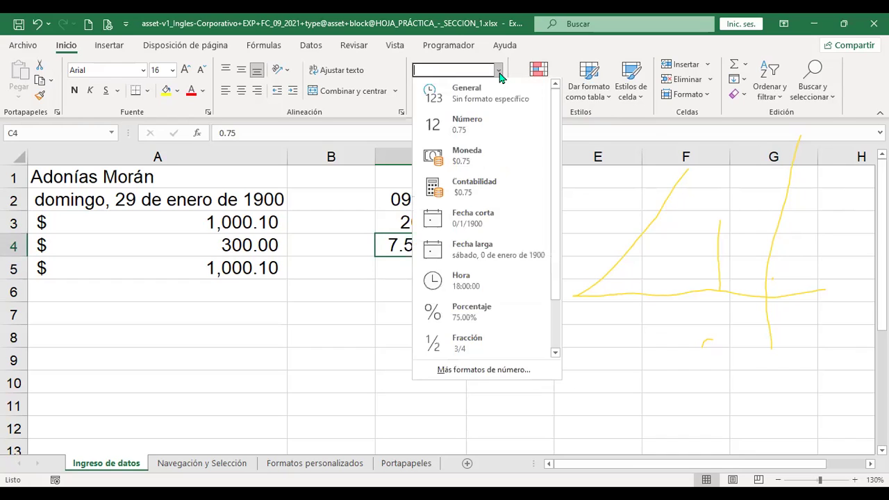
scroll(485, 326, "down", 2)
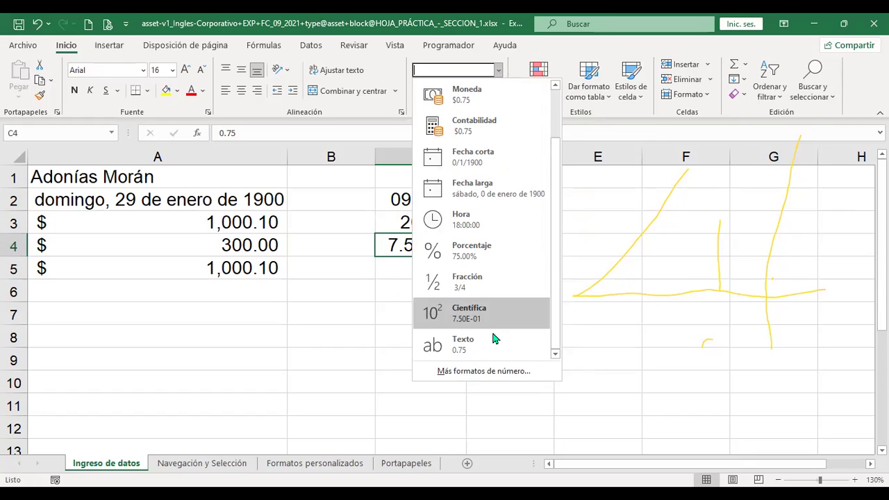
left_click(485, 355)
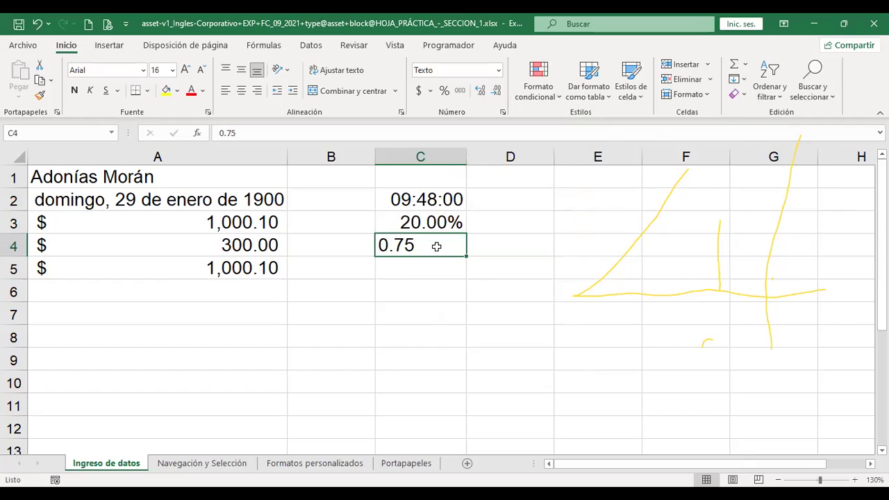
Undo the Texto and scientific formats to restore 3/4 in C4, then select A7.
key("ctrl+z")
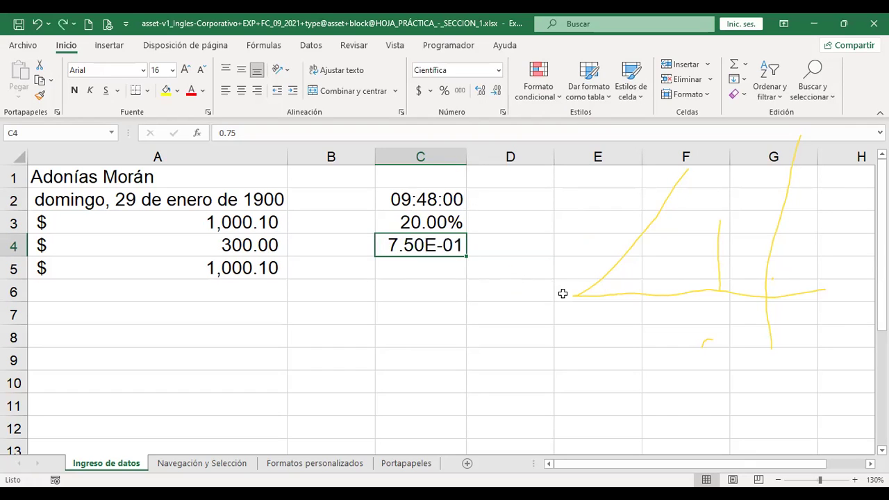
key("ctrl+z")
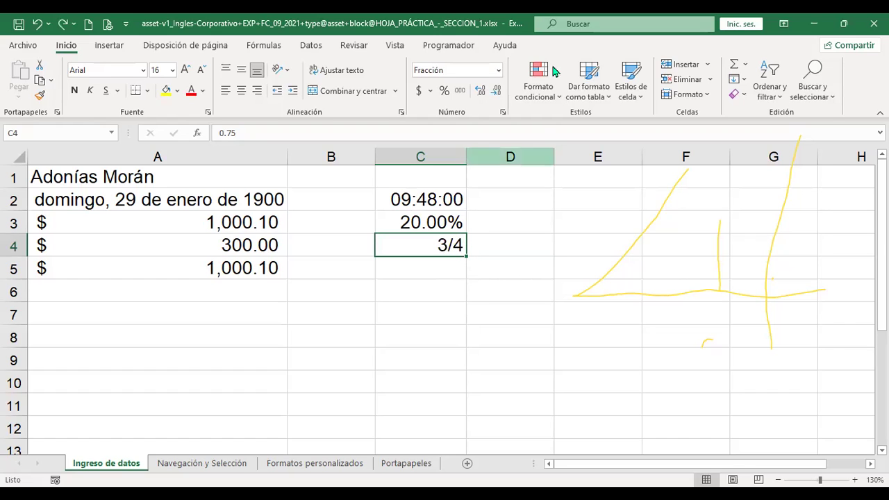
left_click(498, 70)
scroll(486, 278, "down", 1)
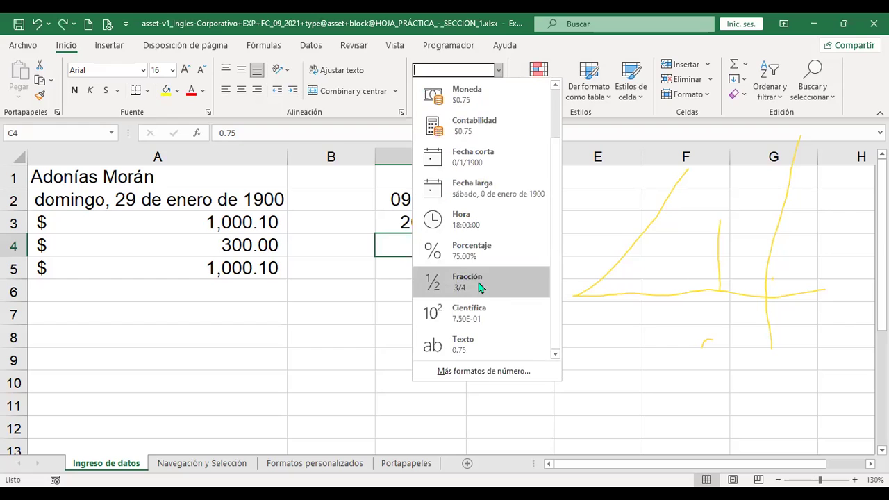
key("Escape")
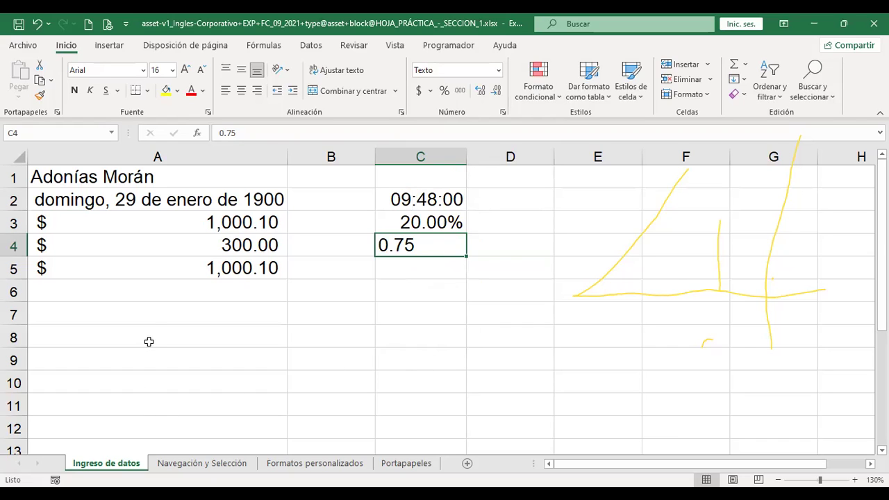
left_click(155, 317)
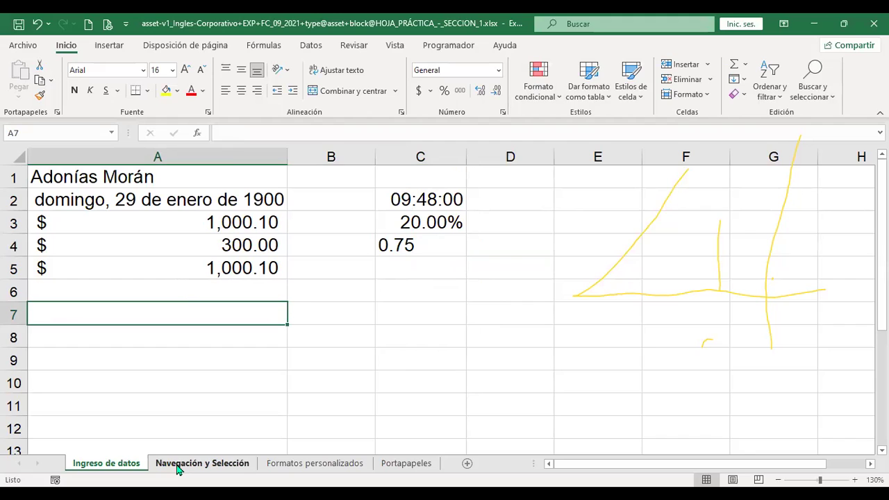
On Navegación y Selección, jump to A1, then last used cell I15, then row 1048576.
left_click(179, 465)
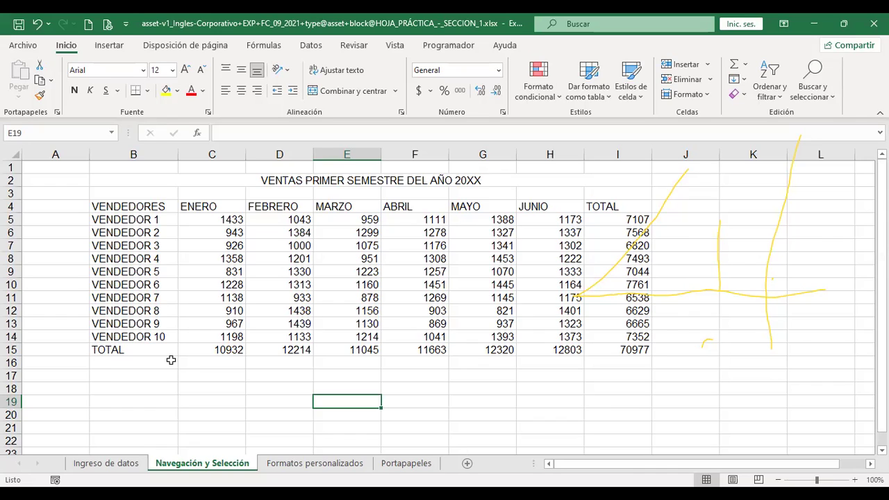
key("ctrl+Home")
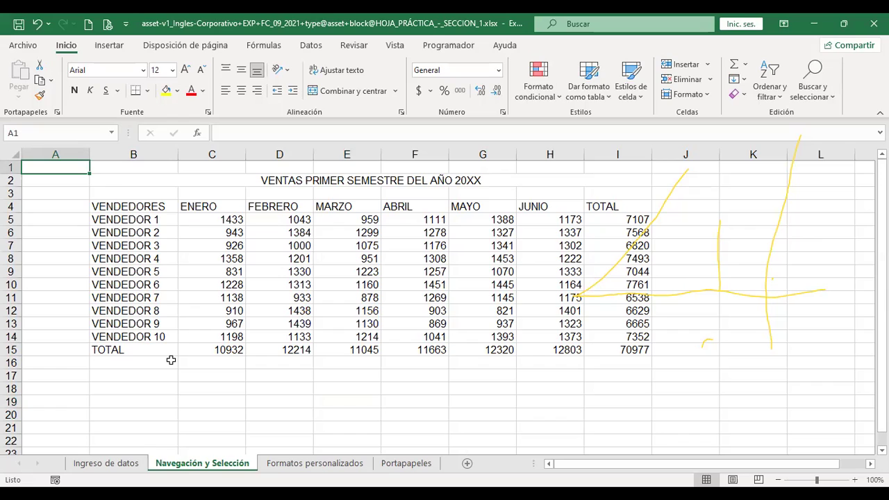
key("ctrl+End")
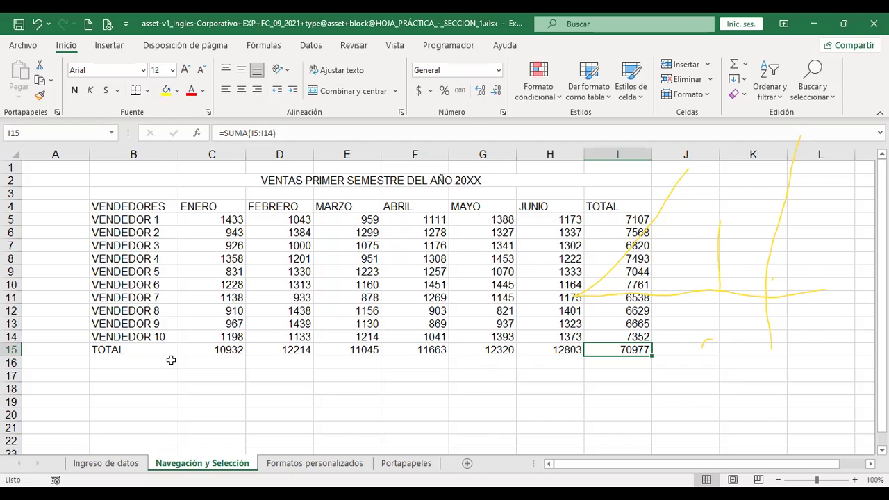
key("ctrl+Down")
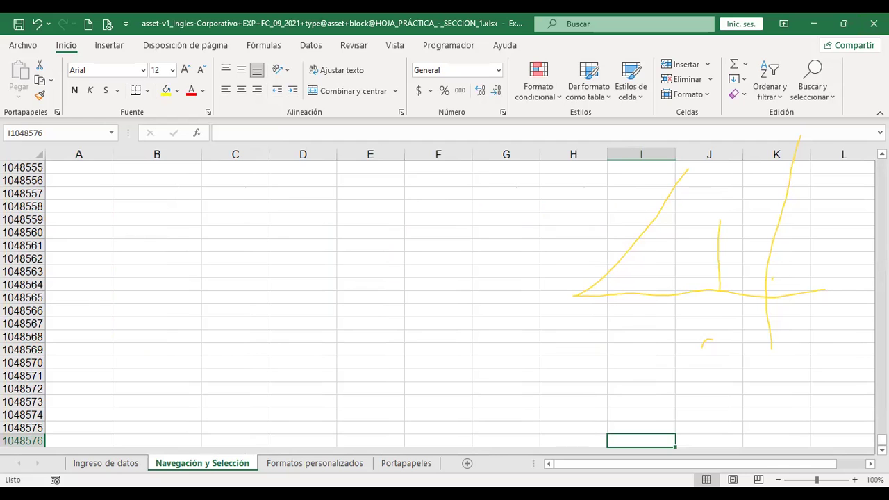
Return to A1, jump along row 1 to column XFD, then back to A1.
scroll(438, 306, "up", 20)
scroll(438, 306, "up", 20)
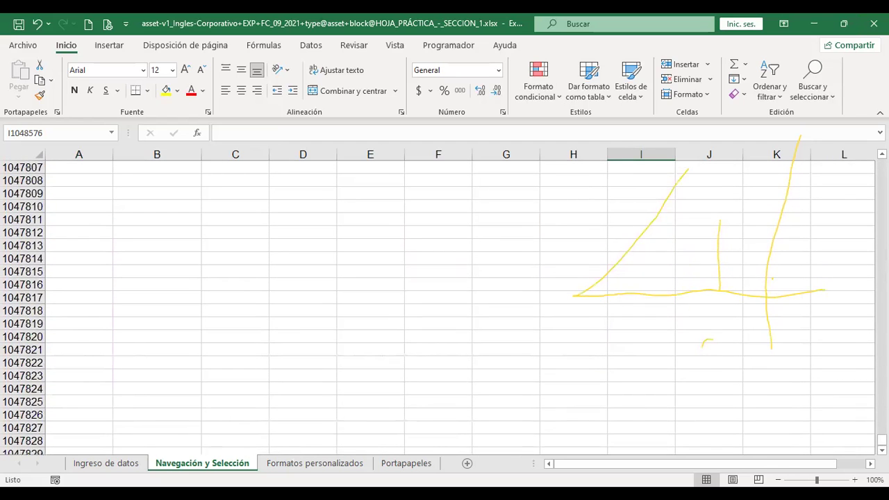
left_click(526, 232)
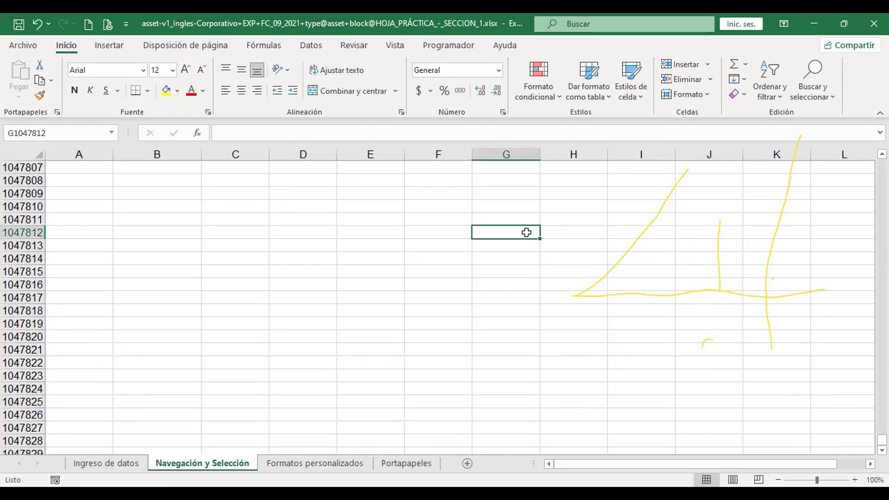
key("ctrl+Home")
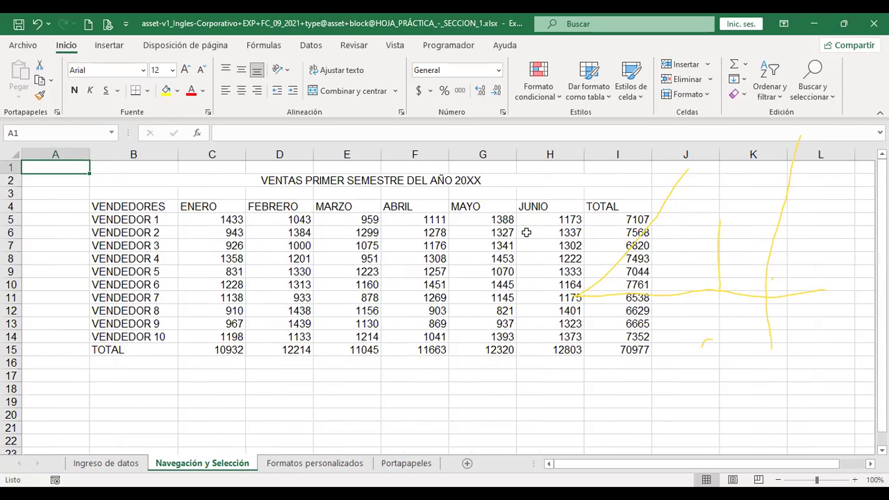
key("ctrl+Right")
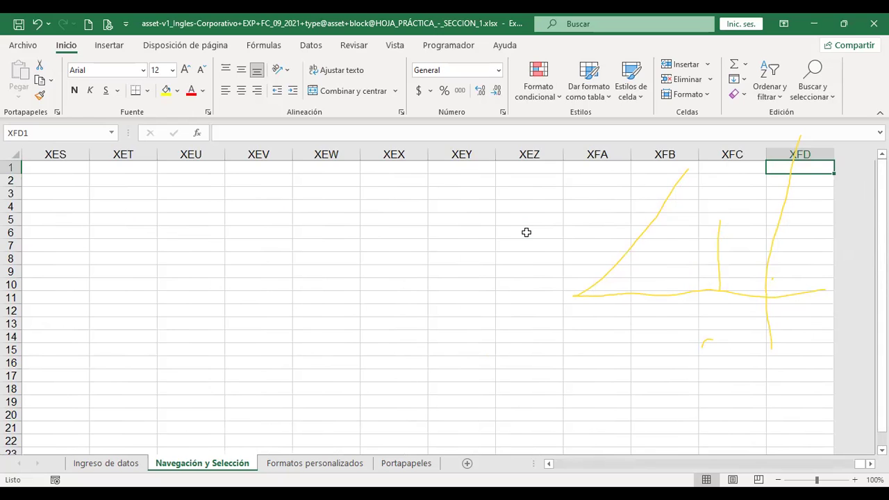
key("ctrl+Home")
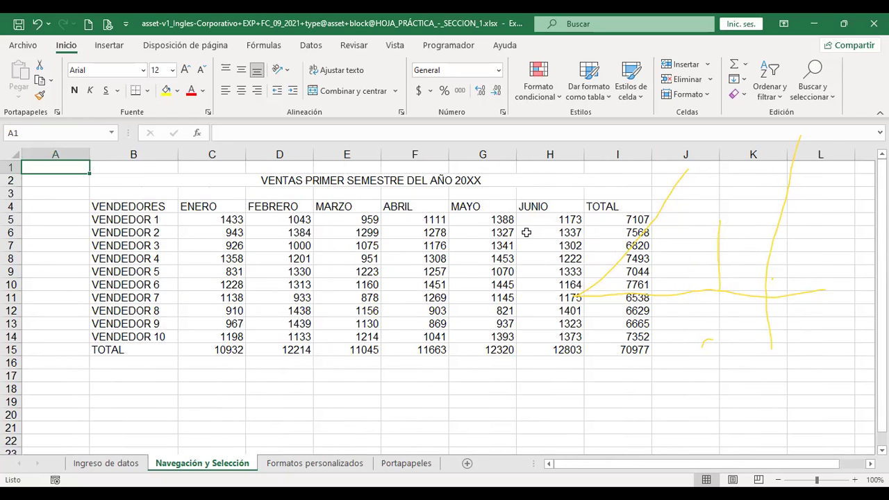
key("ctrl+Page_Down")
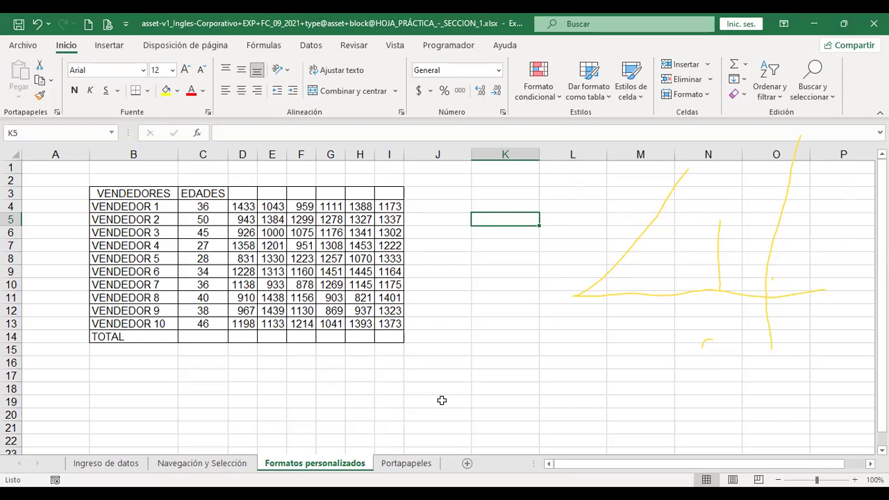
key("ctrl+Page_Up")
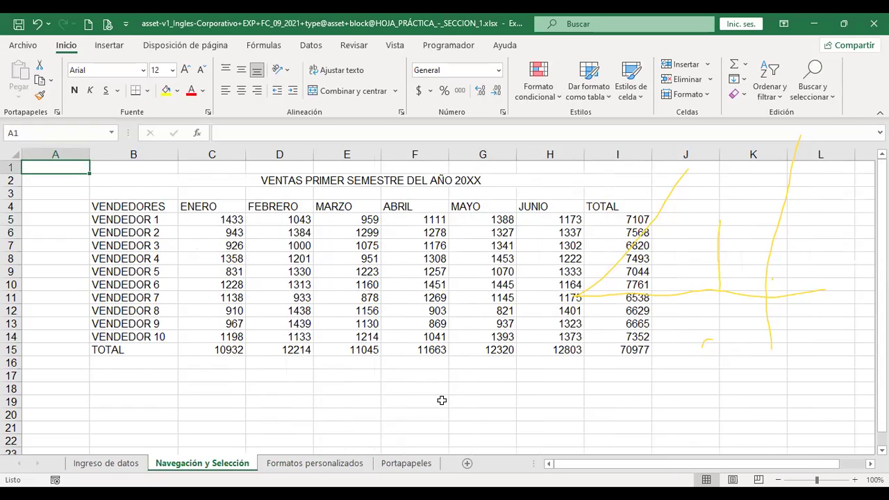
key("ctrl+Page_Down")
key("ctrl+Page_Down")
key("ctrl+Page_Up")
key("ctrl+Page_Up")
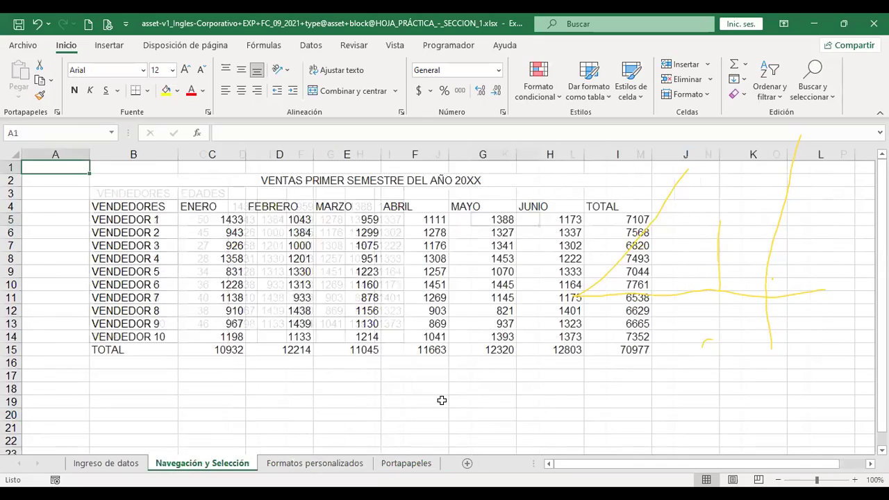
key("ctrl+Page_Up")
key("ctrl+Page_Down")
key("ctrl+Page_Down")
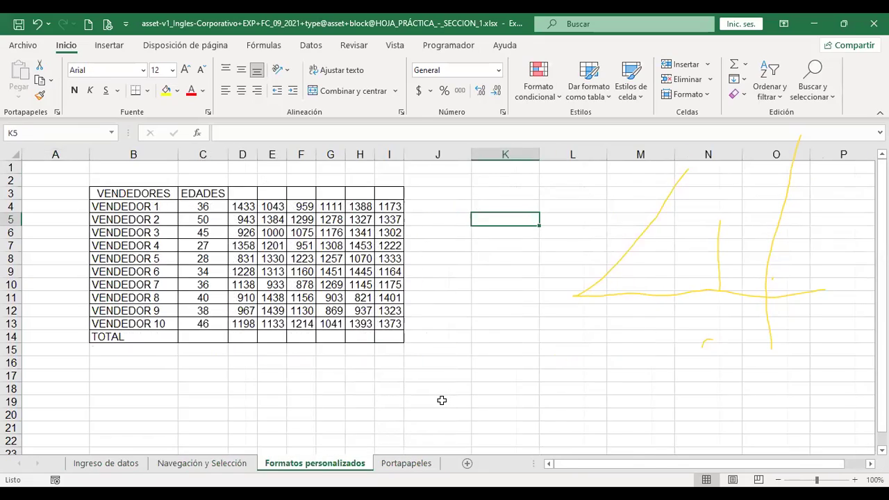
key("ctrl+Page_Up")
key("ctrl+Page_Up")
key("ctrl+Page_Down")
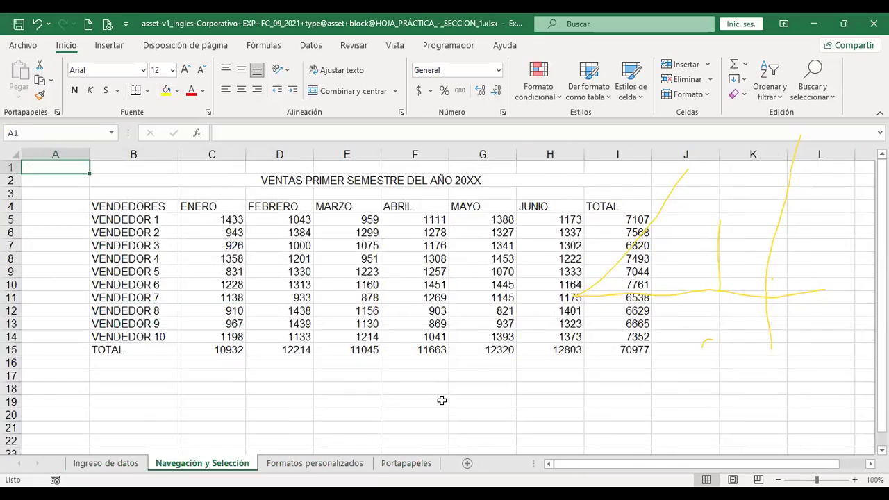
key("ctrl+Page_Down")
key("ctrl+Page_Down")
key("ctrl+Page_Up")
key("ctrl+Page_Up")
Practise selections: the title, seller names B4:B14, names with ENERO and FEBRERO, then MAYO figures.
left_click(304, 182)
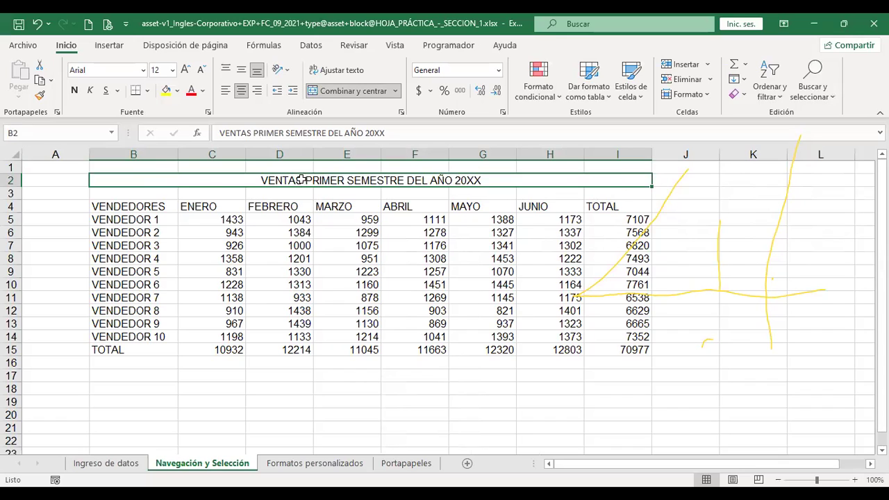
left_click(157, 207)
left_click_drag(157, 206, 160, 338)
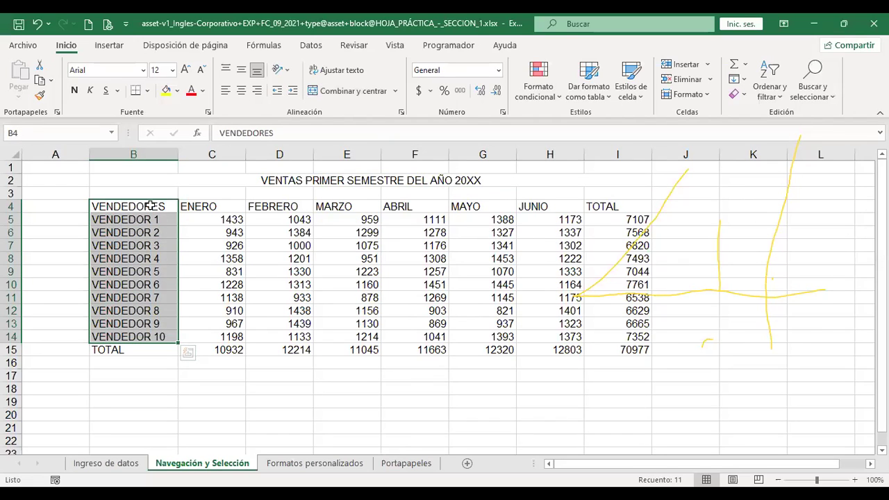
left_click_drag(150, 205, 229, 337)
left_click_drag(136, 206, 262, 331)
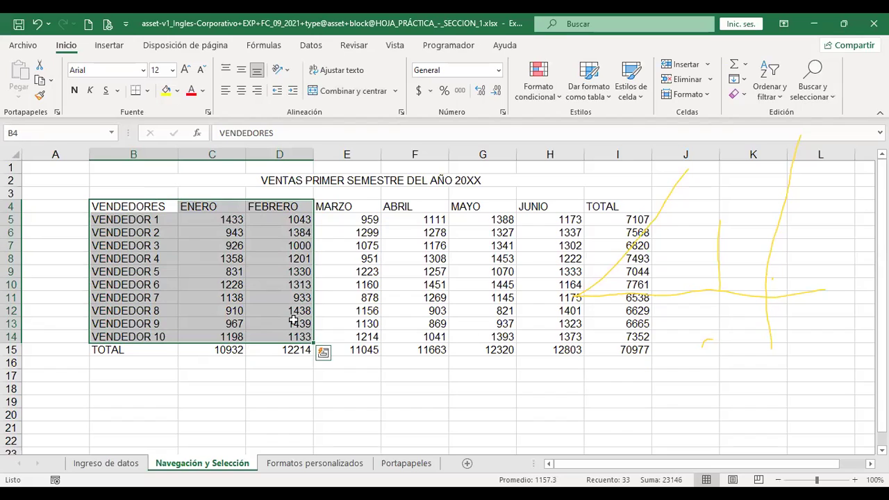
left_click_drag(157, 207, 153, 334)
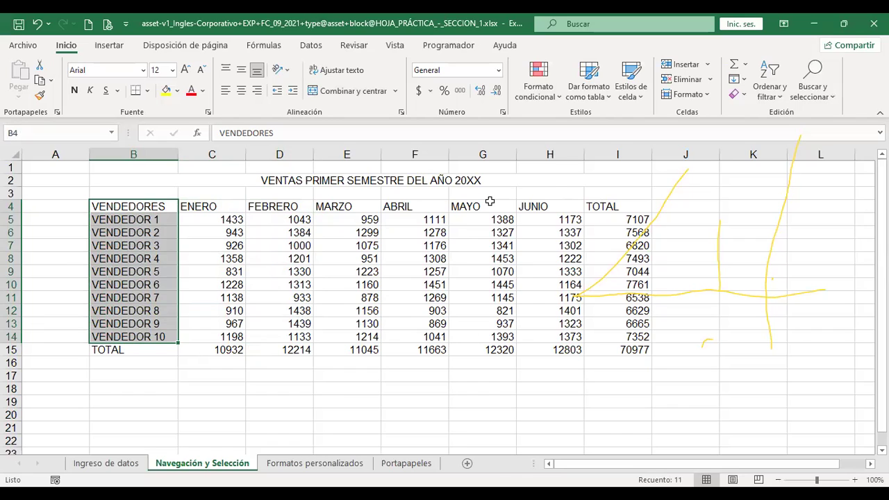
left_click_drag(489, 206, 489, 336)
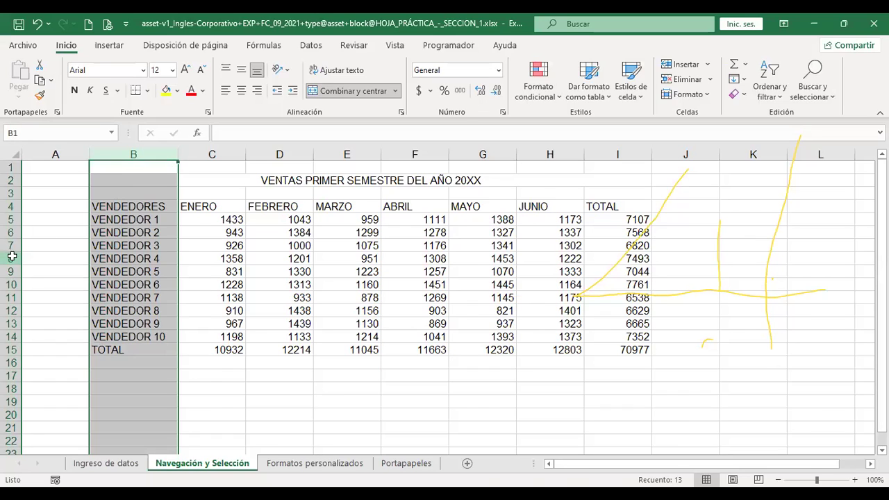
Select row 8 (VENDEDOR 4) together with row 12 (VENDEDOR 8).
left_click(10, 258)
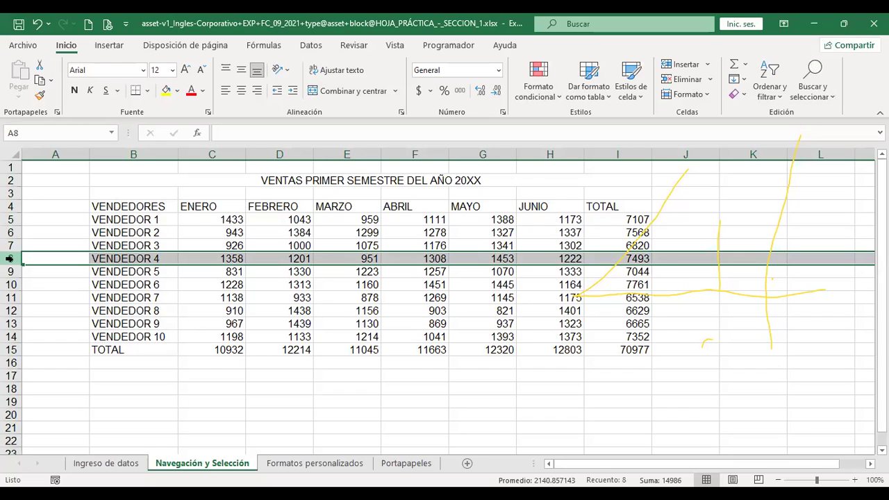
left_click_drag(10, 258, 10, 296)
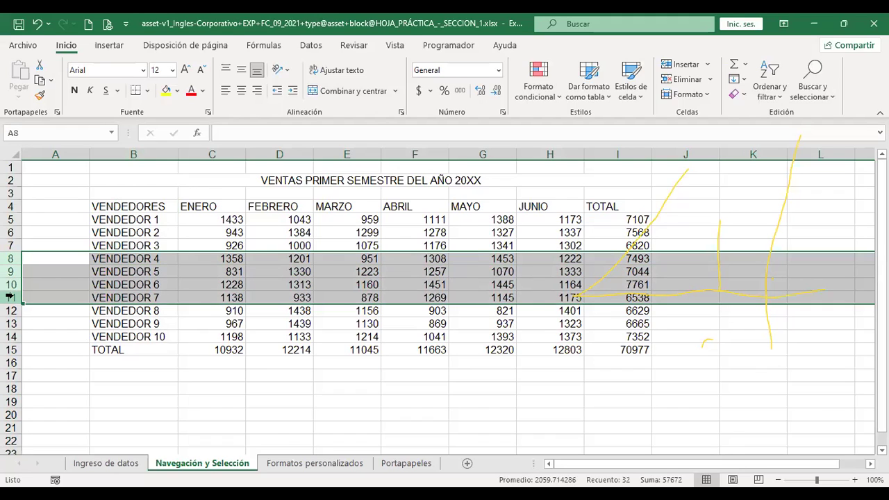
left_click(10, 259)
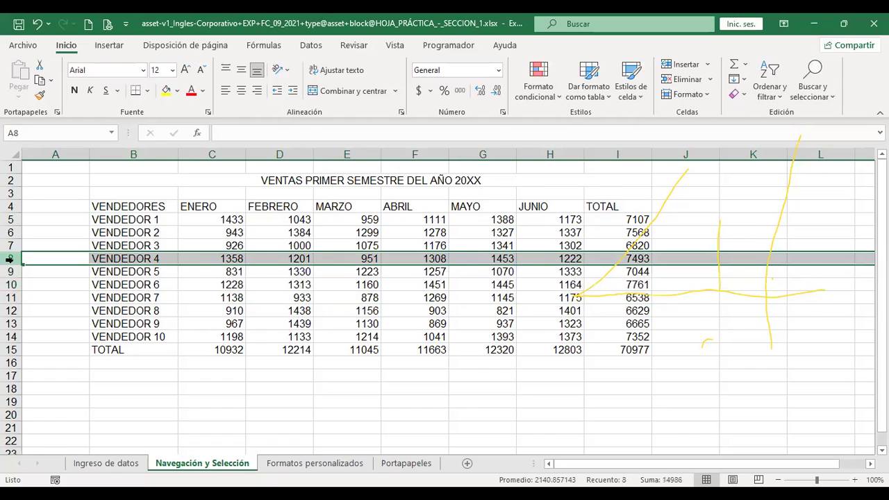
left_click(11, 310, "ctrl")
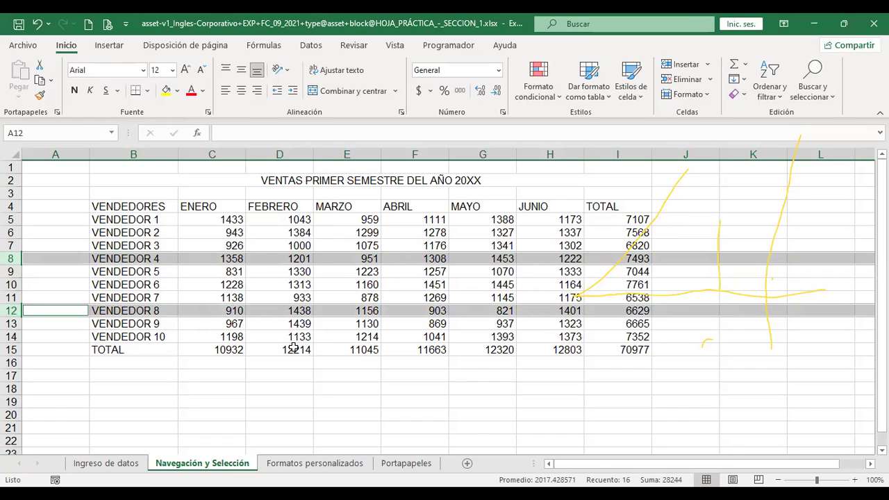
key("ctrl+Page_Down")
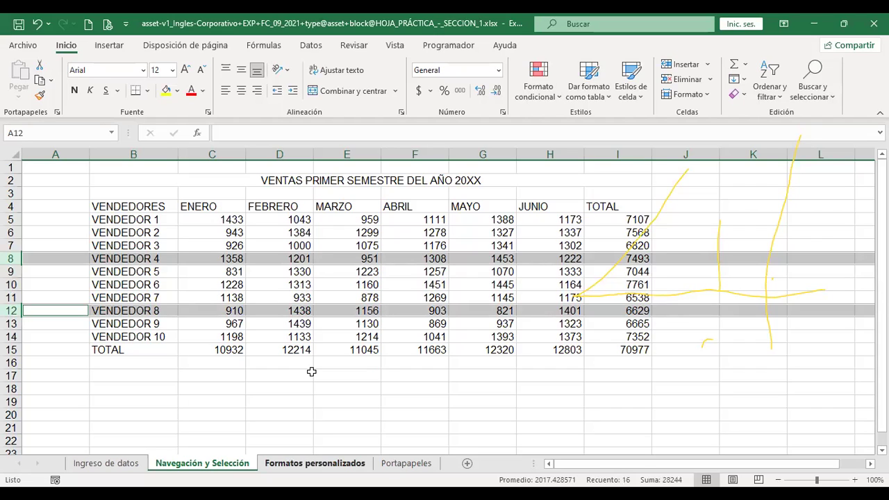
left_click(367, 360)
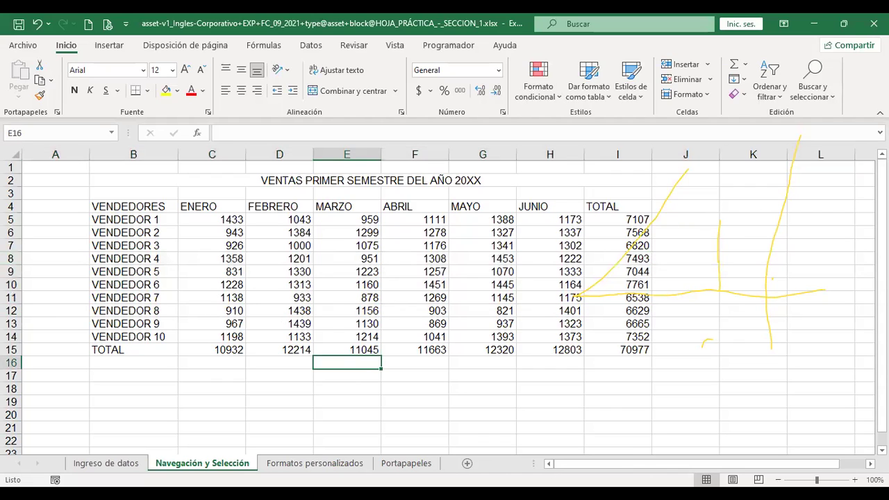
left_click(13, 150)
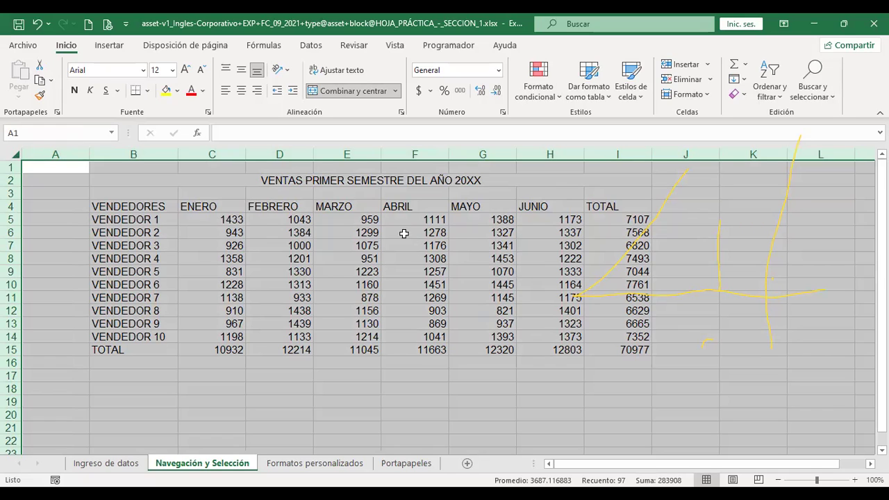
left_click(364, 365)
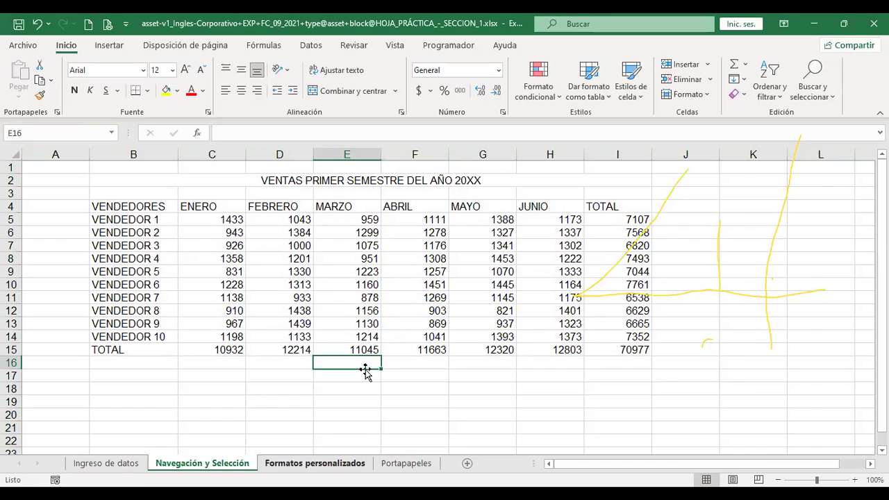
key("ctrl+Page_Down")
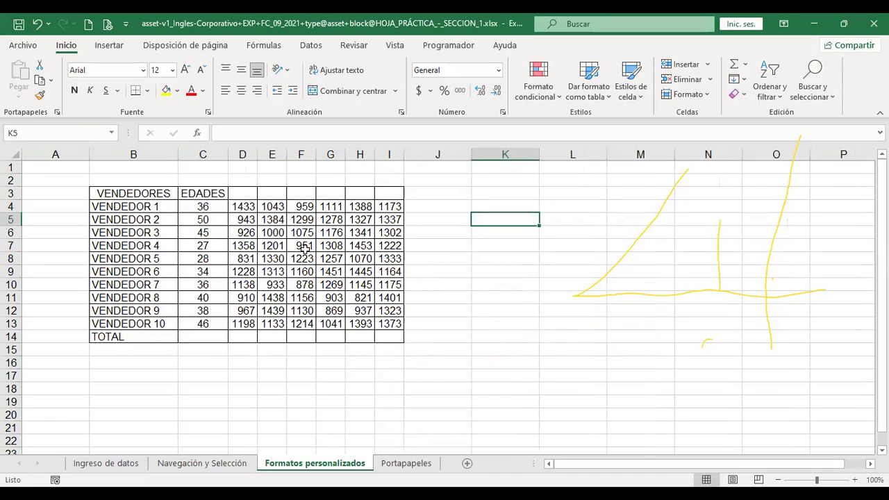
left_click(209, 464)
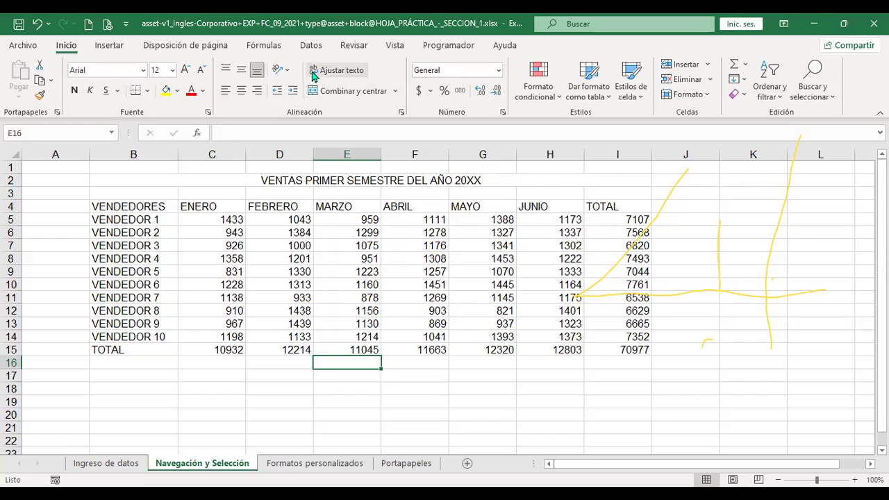
Uncheck Líneas de cuadrícula on Navegación y Selección, then on Formatos personalizados.
left_click(395, 45)
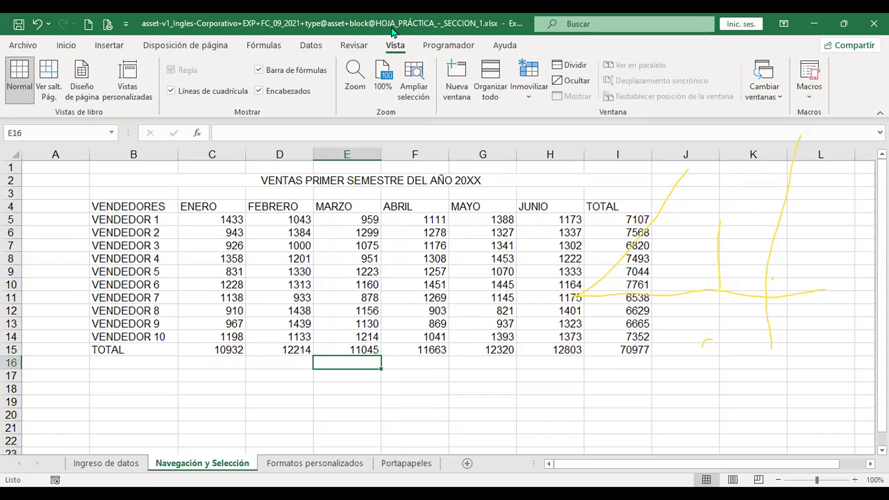
left_click(171, 96)
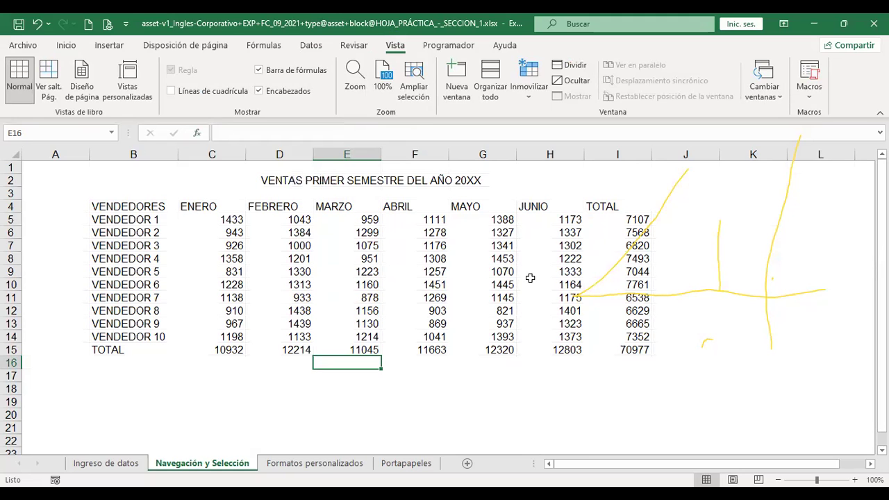
left_click(321, 464)
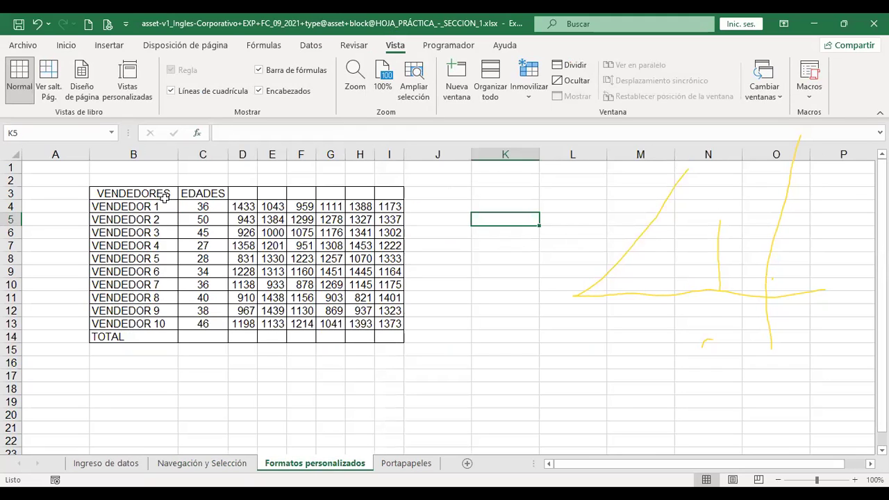
left_click(170, 91)
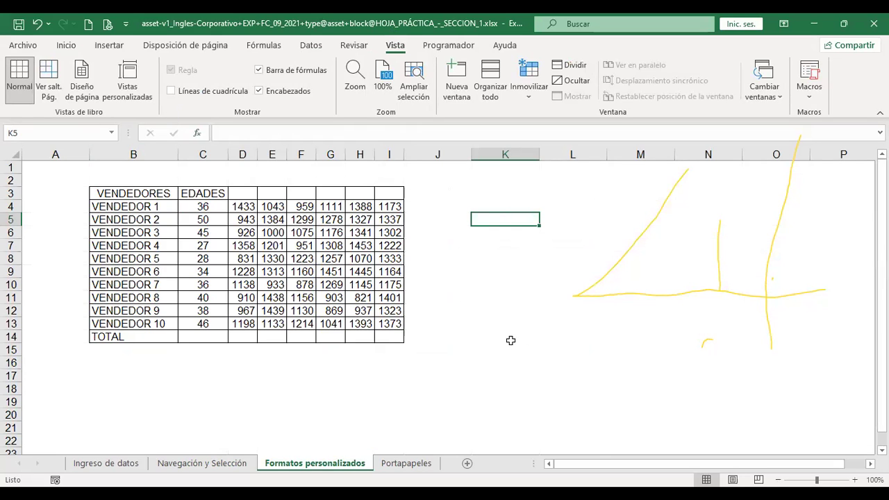
Select B3:I14 and clear all its borders with Sin borde.
left_click_drag(122, 192, 388, 337)
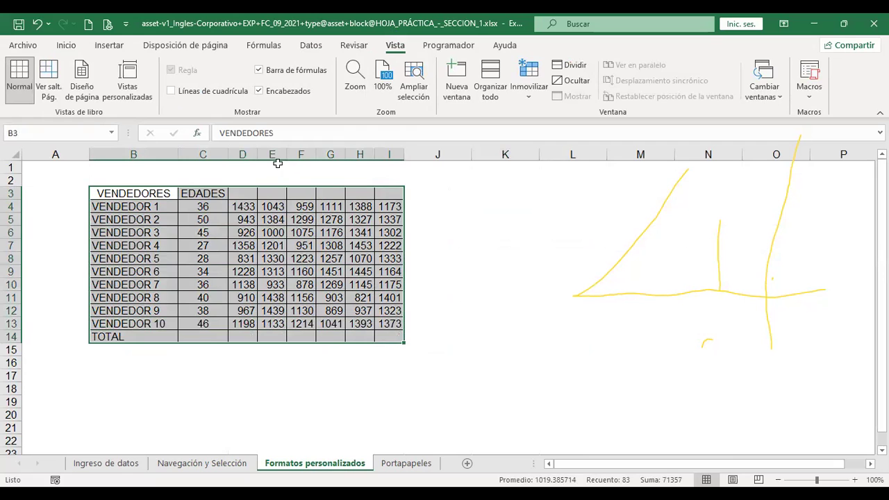
left_click(66, 46)
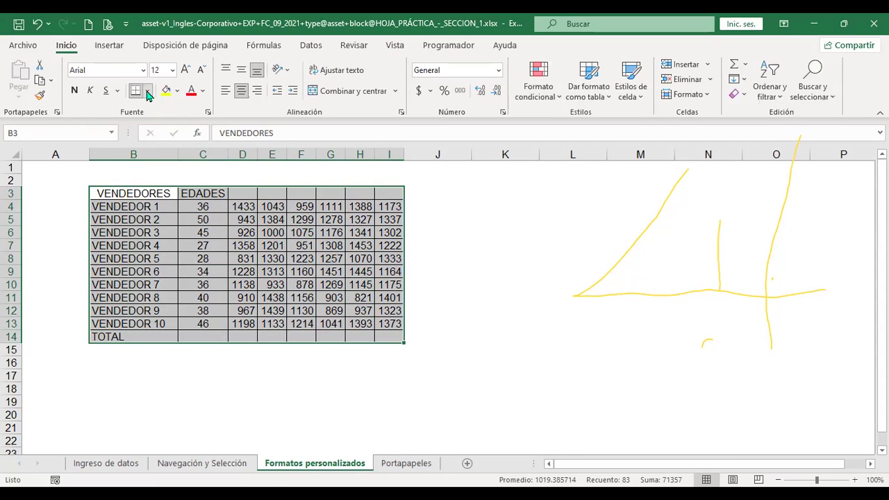
left_click(147, 93)
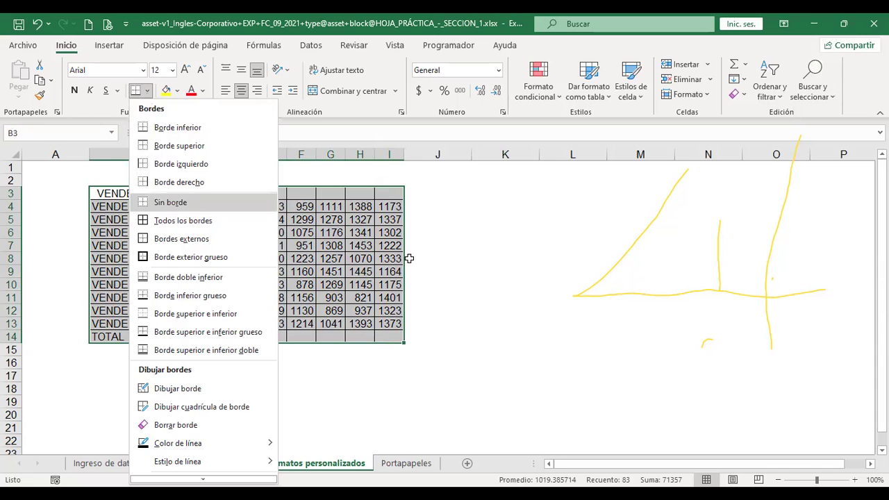
key("Return")
left_click(433, 258)
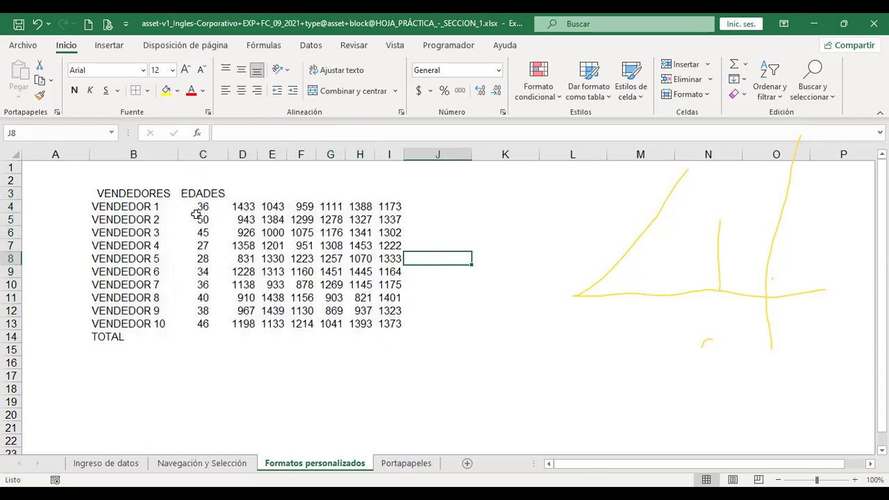
Try Todos los bordes and Bordes externos on the table, then clear the borders again.
left_click_drag(115, 193, 386, 333)
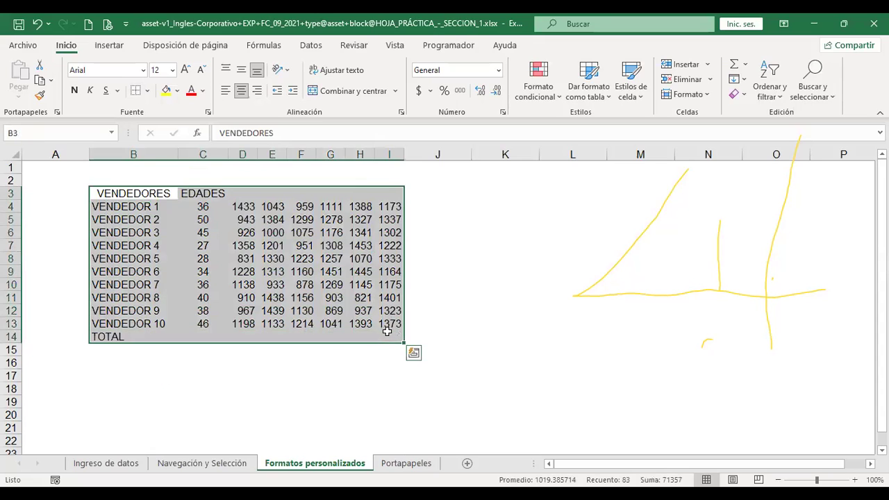
left_click(146, 91)
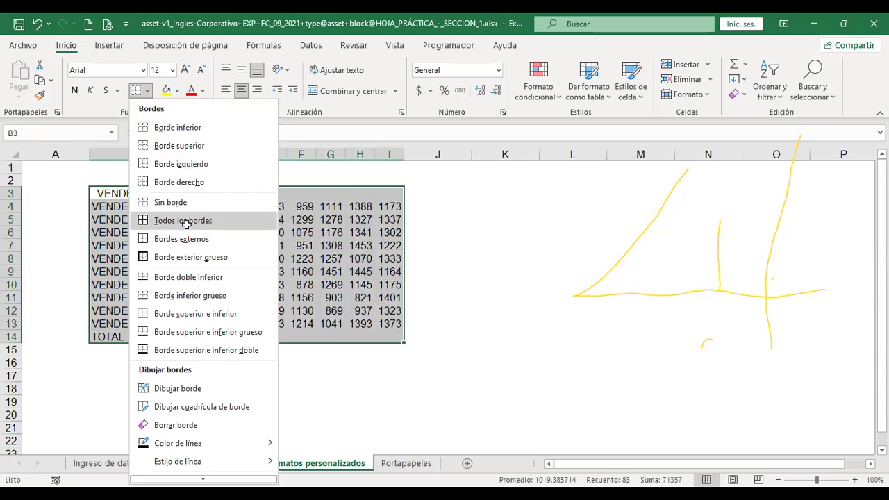
left_click(187, 222)
left_click(146, 92)
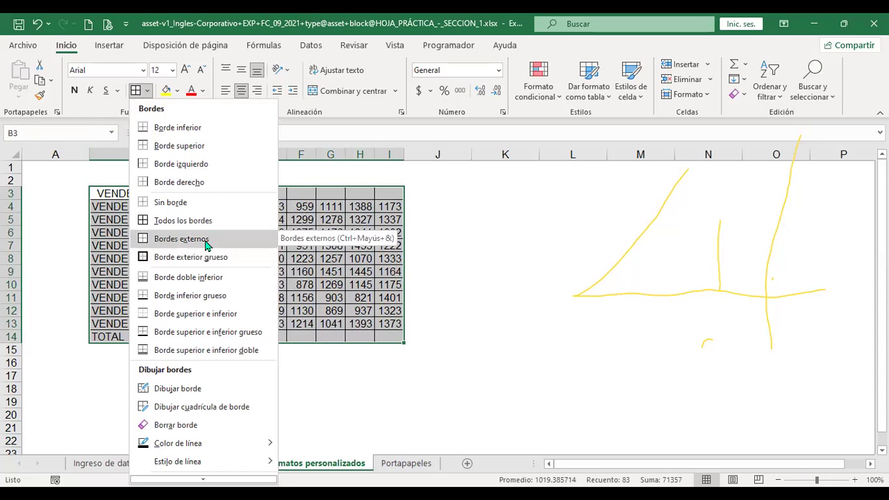
left_click(205, 240)
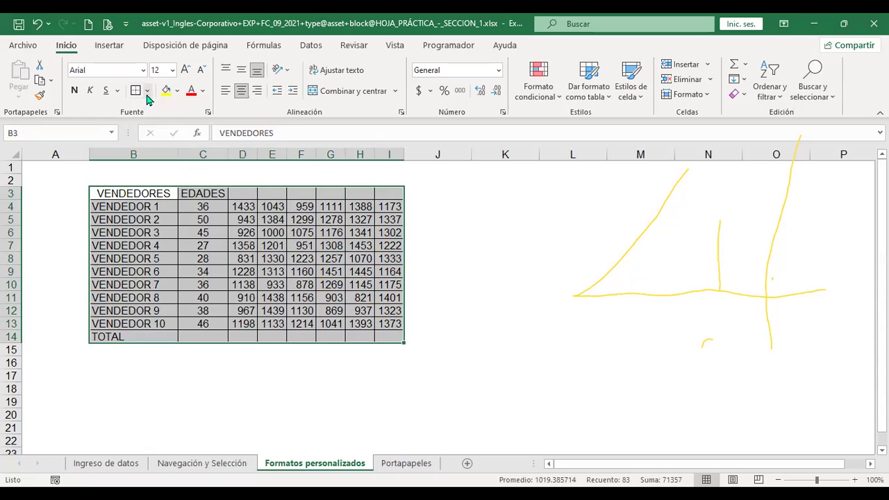
left_click(147, 92)
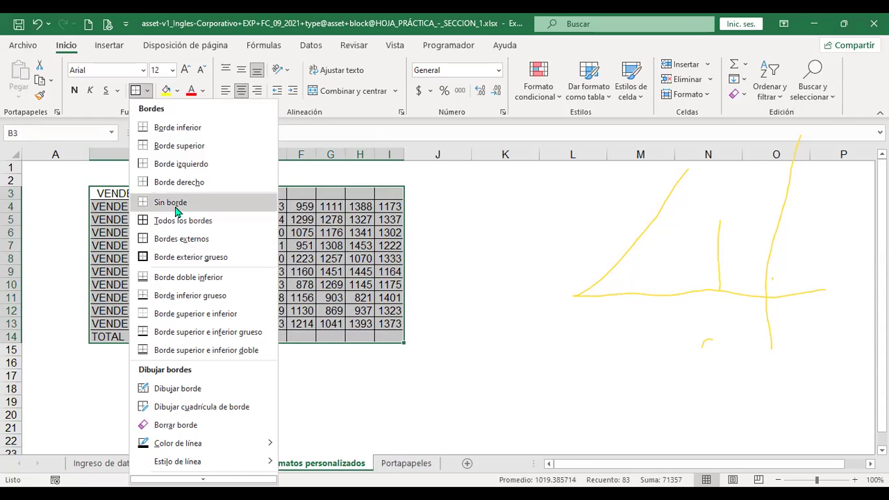
left_click(177, 208)
left_click(429, 230)
Reselect B3:I14 and apply a thin Bordes externos outline.
left_click_drag(119, 194, 381, 333)
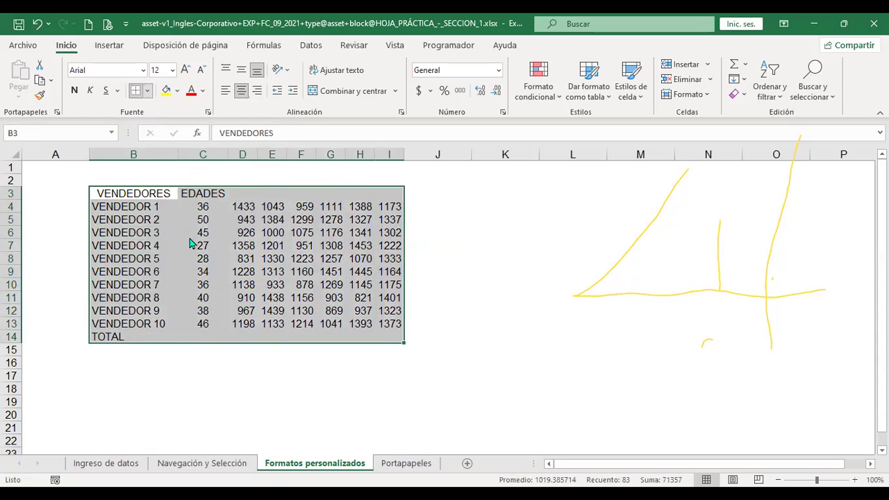
key("alt+o")
key("b")
left_click(191, 239)
left_click(486, 256)
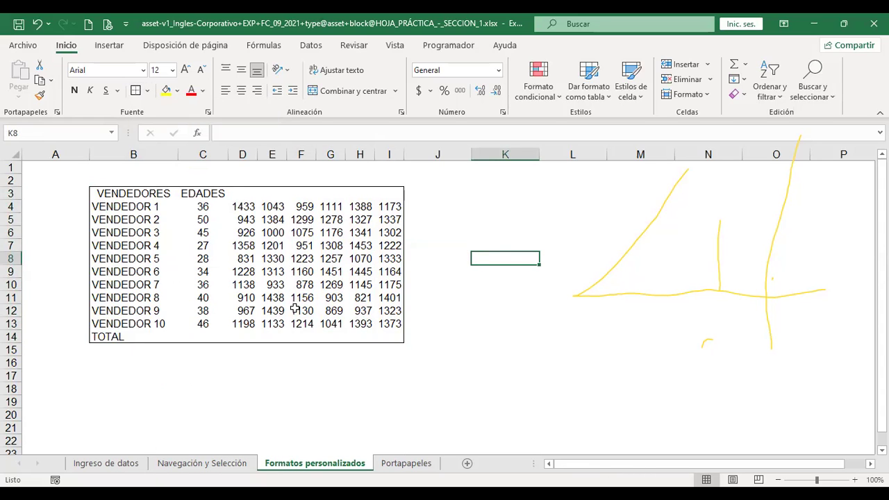
Apply Todos los bordes to every cell of B3:I14.
left_click_drag(99, 190, 400, 339)
left_click(148, 91)
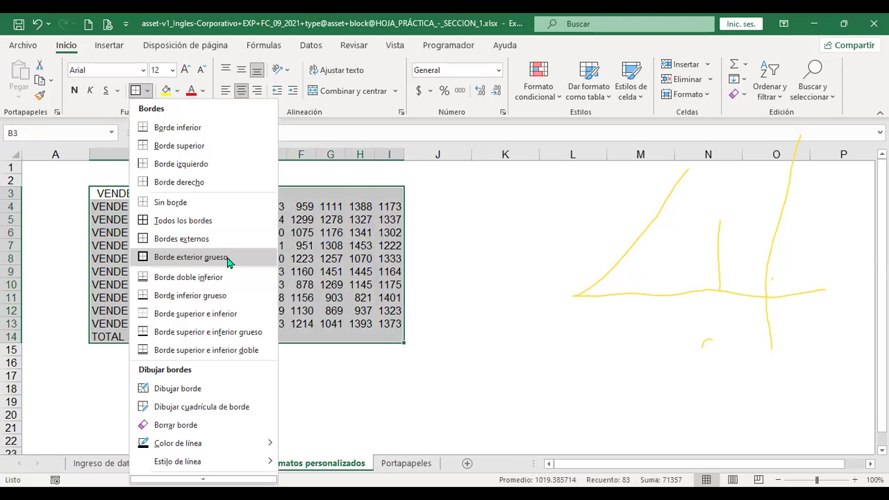
left_click(219, 221)
left_click(220, 220)
key("Up")
key("Up")
key("Left")
Add a Borde exterior grueso thick frame around the table.
left_click_drag(132, 193, 389, 337)
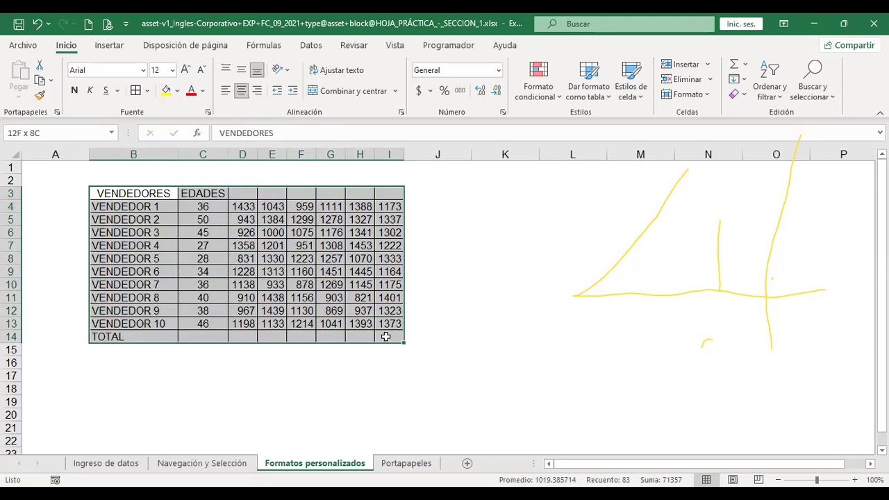
left_click(147, 91)
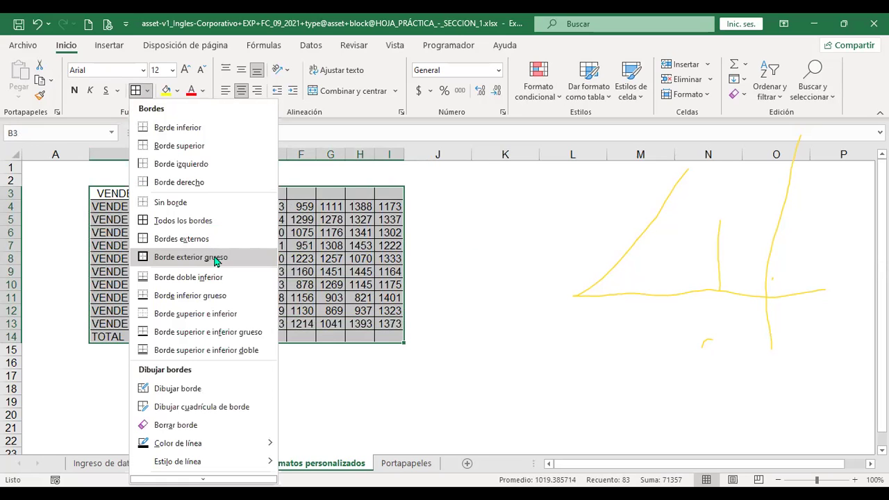
left_click(216, 257)
left_click(502, 256)
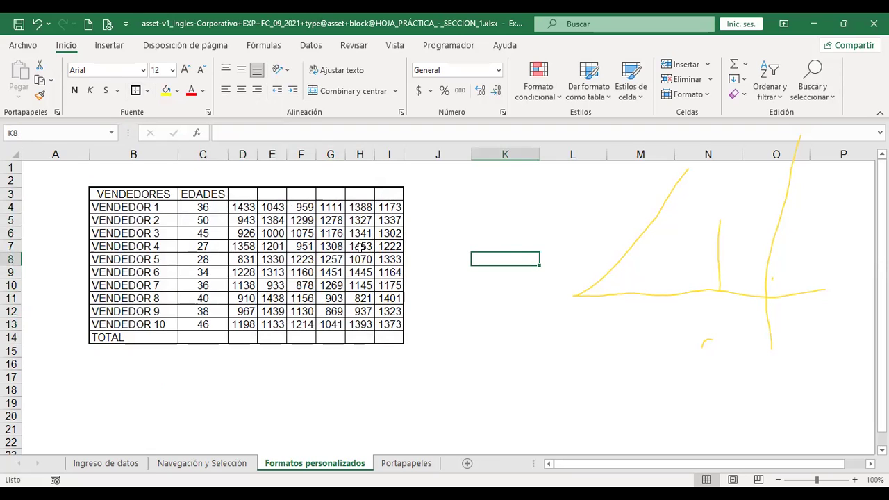
Add a Borde doble inferior double line along the table's bottom.
left_click_drag(101, 193, 390, 338)
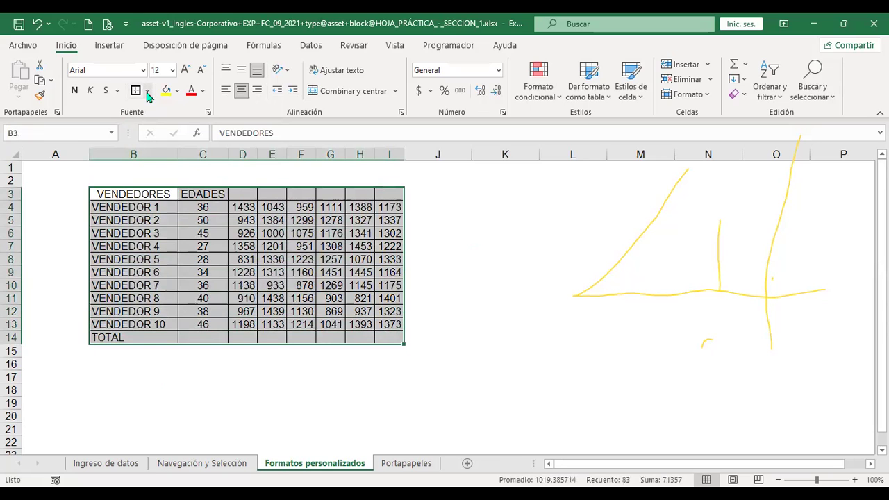
left_click(147, 92)
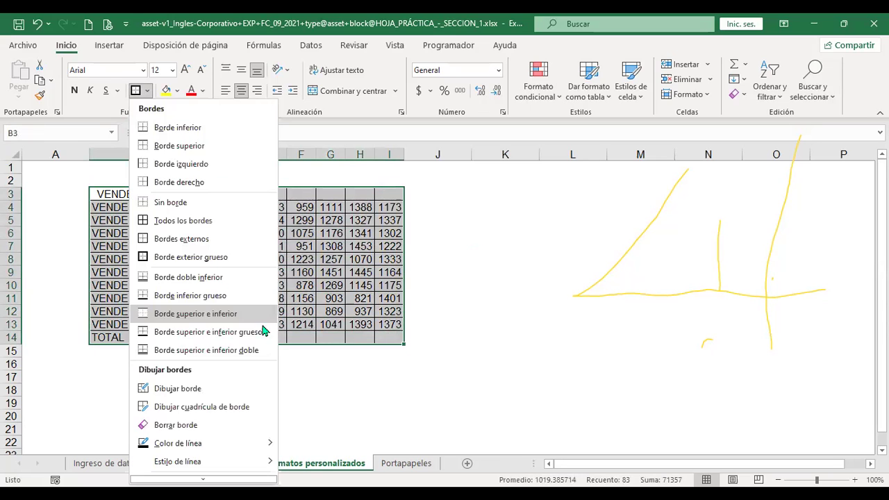
left_click(236, 278)
left_click(460, 324)
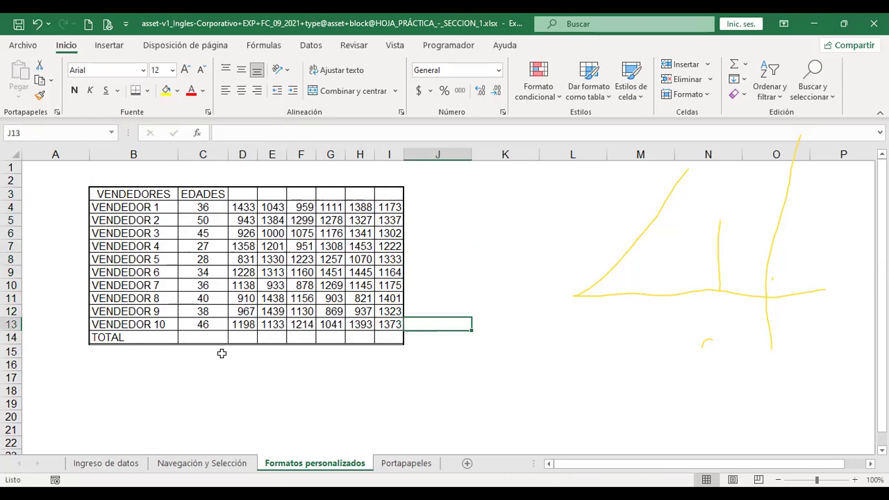
Set the border line colour to standard red, switching into Draw Border mode.
left_click_drag(108, 199, 381, 336)
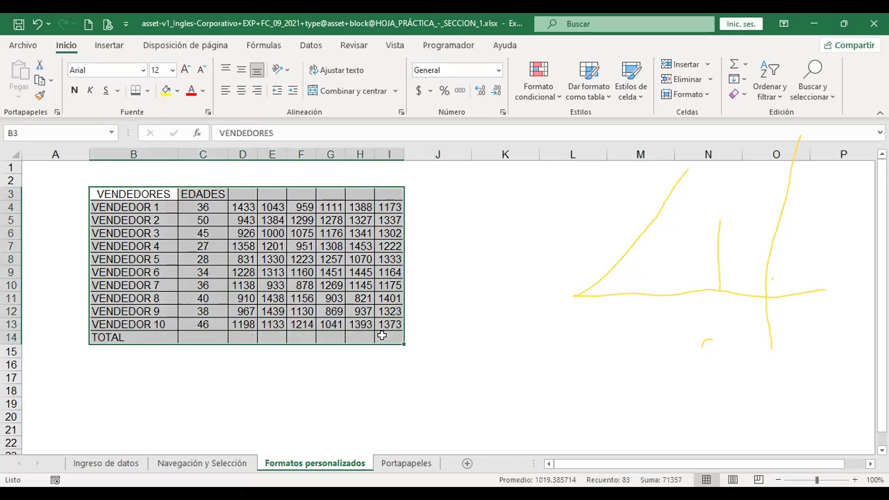
left_click(148, 91)
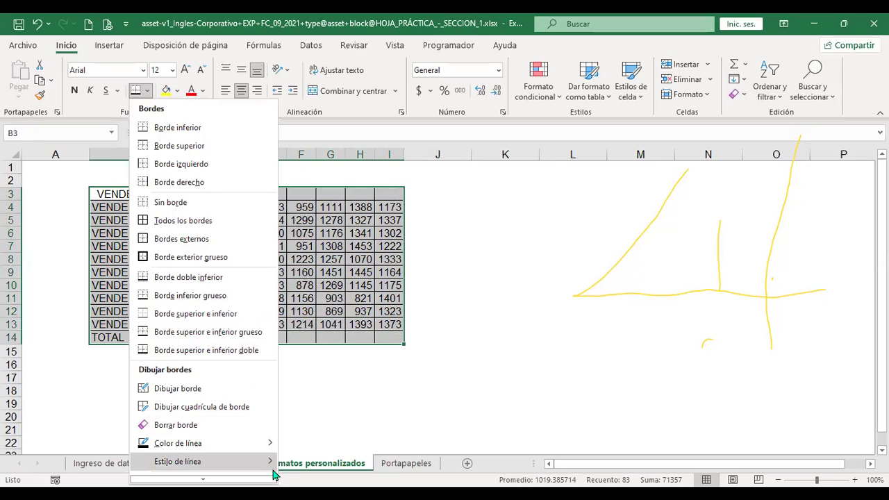
mouse_move(271, 448)
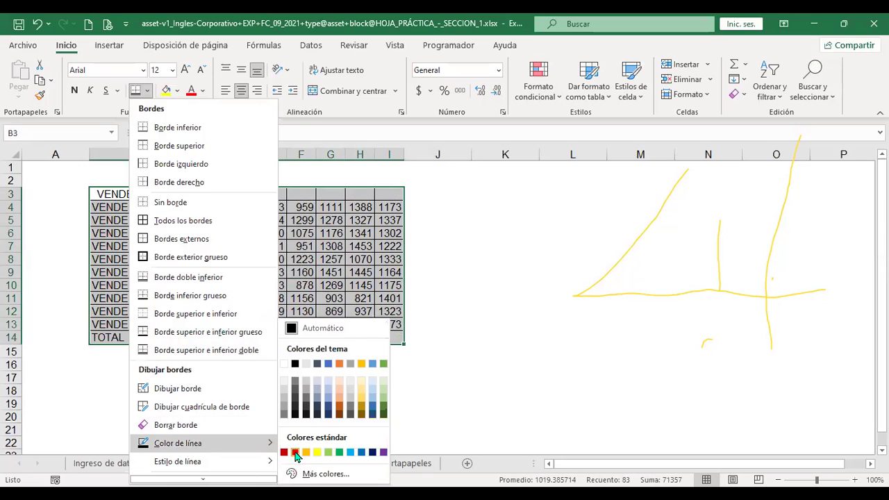
left_click(296, 453)
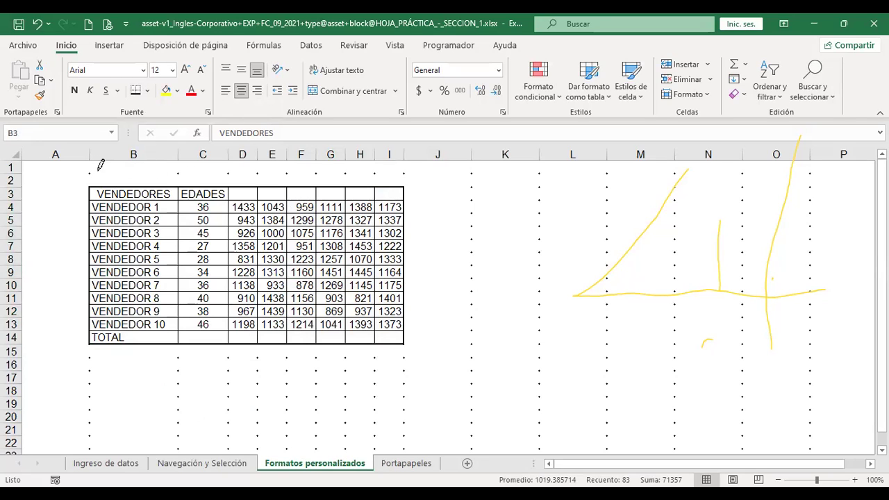
Draw red lines under B1, between J/K and L/M, along row 12, then frame EDADES.
left_click_drag(90, 173, 163, 172)
left_click_drag(475, 167, 472, 264)
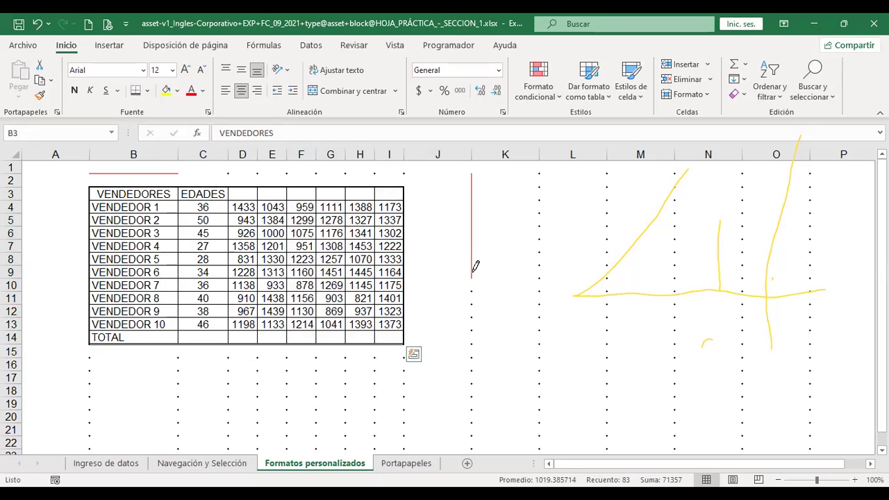
left_click_drag(472, 312, 606, 315)
left_click_drag(609, 169, 607, 302)
left_click_drag(345, 381, 513, 381)
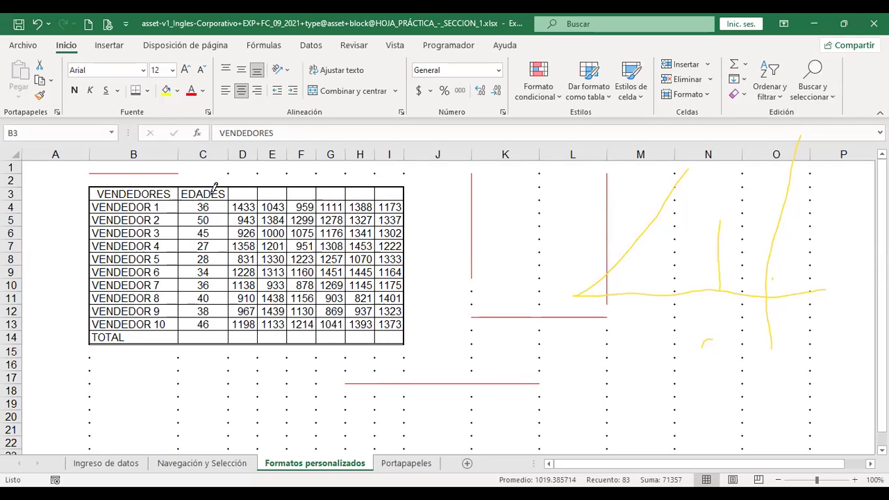
left_click_drag(181, 184, 179, 342)
left_click_drag(183, 186, 237, 186)
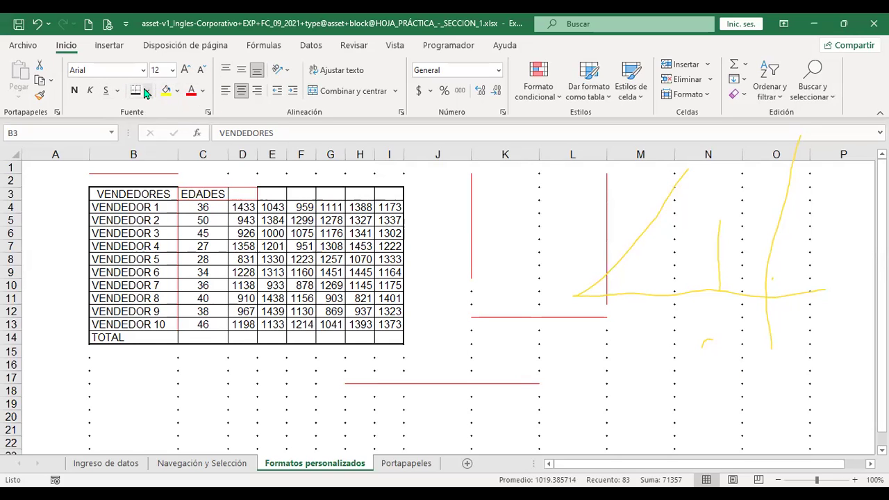
Switch to a dashed line style and draw red dashed borders down the table's left and right edges.
left_click(146, 91)
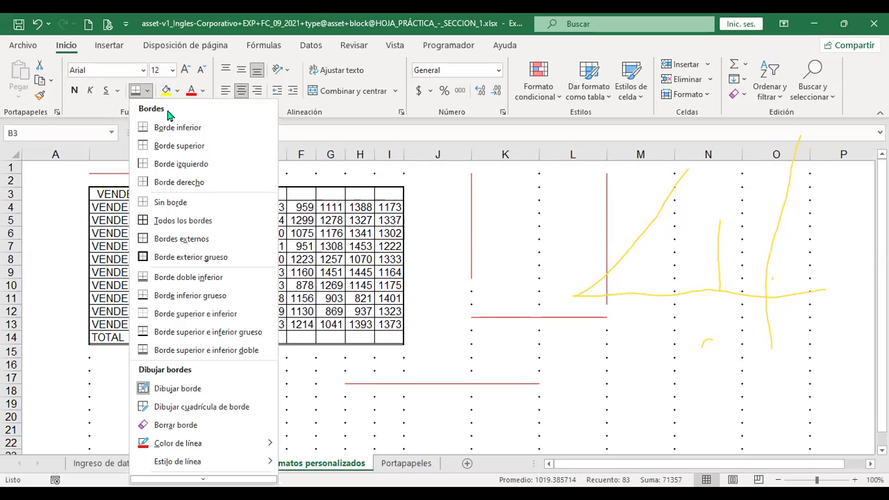
left_click(269, 463)
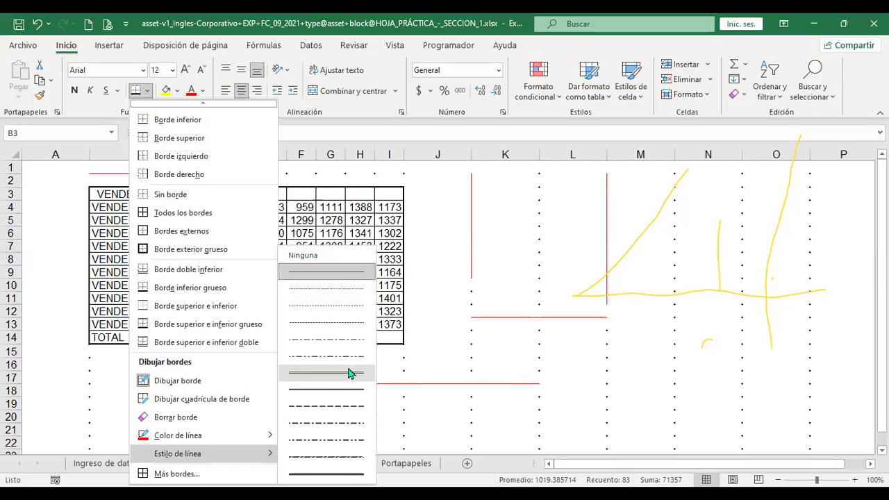
left_click(342, 459)
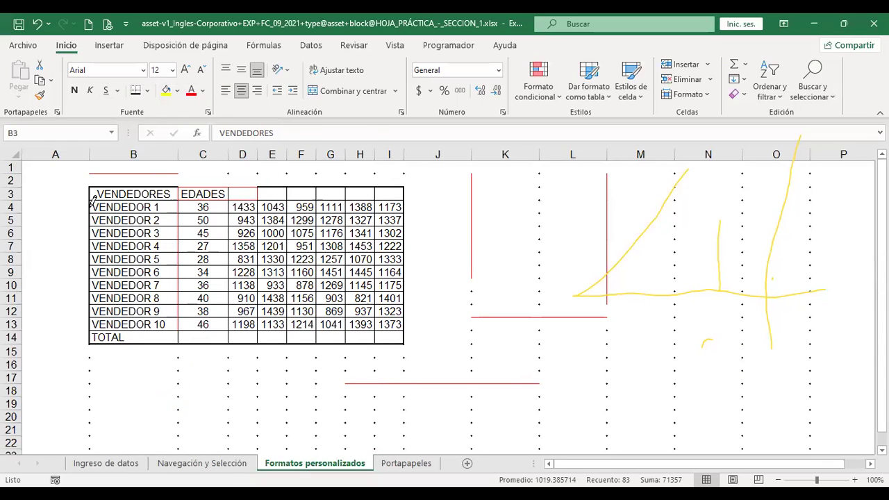
mouse_move(91, 198)
left_mouse_down()
mouse_move(91, 348)
mouse_move(132, 338)
mouse_move(403, 341)
left_mouse_up()
left_click_drag(408, 182, 405, 340)
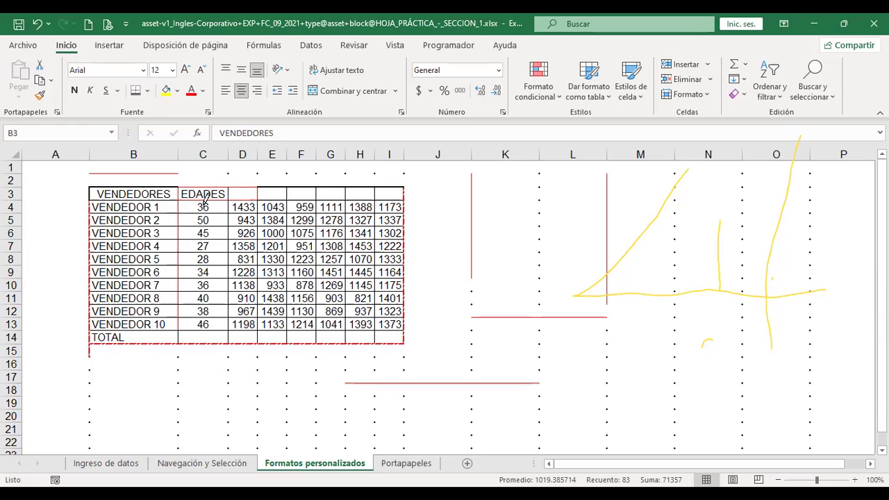
key("Escape")
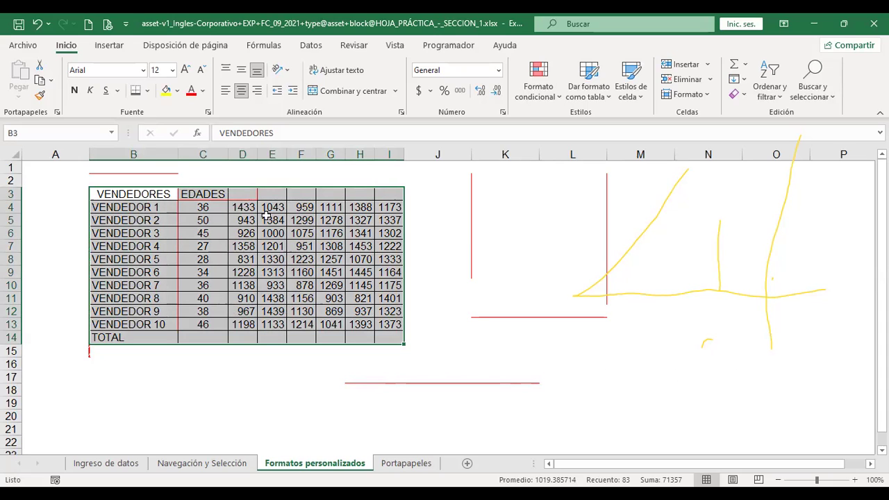
In Format Cells, give the sales table thick blue top and left borders.
left_click(149, 91)
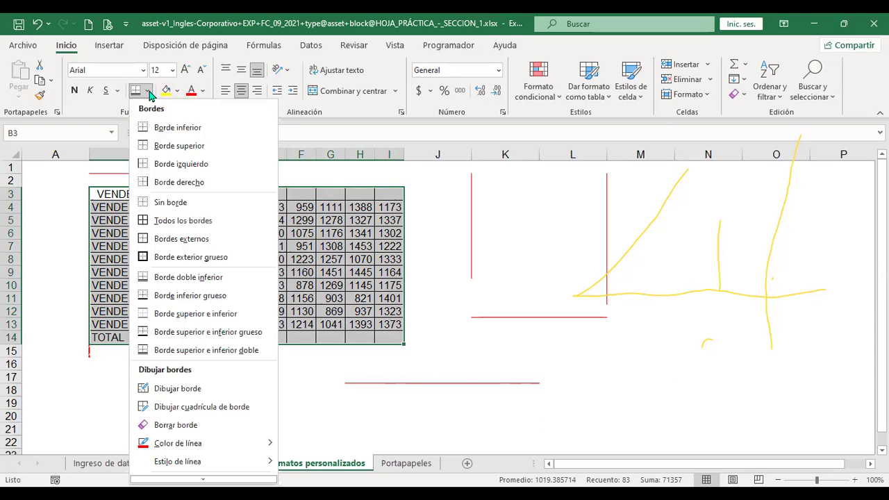
scroll(260, 371, "down", 1)
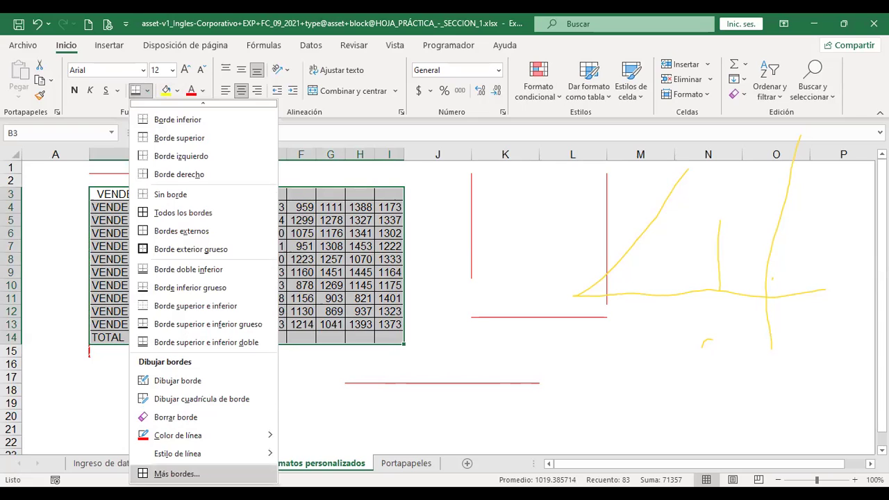
left_click(471, 144)
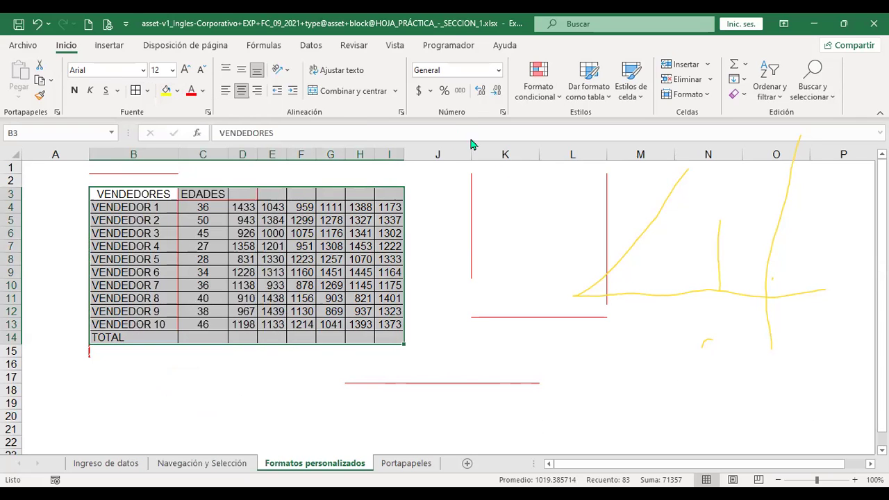
key("ctrl+1")
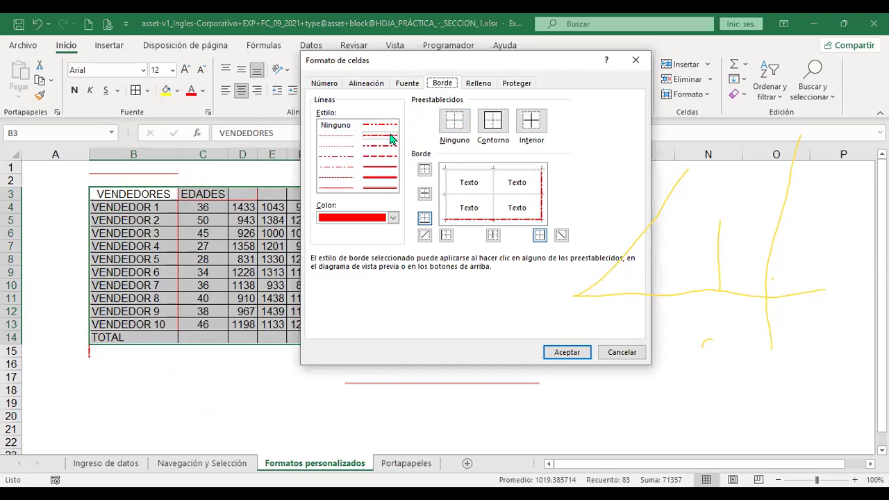
left_click(387, 180)
left_click(394, 218)
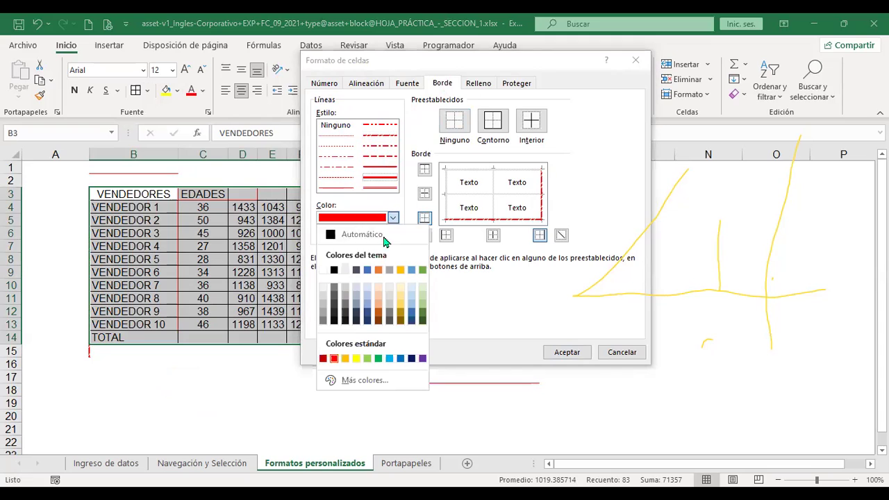
left_click(369, 270)
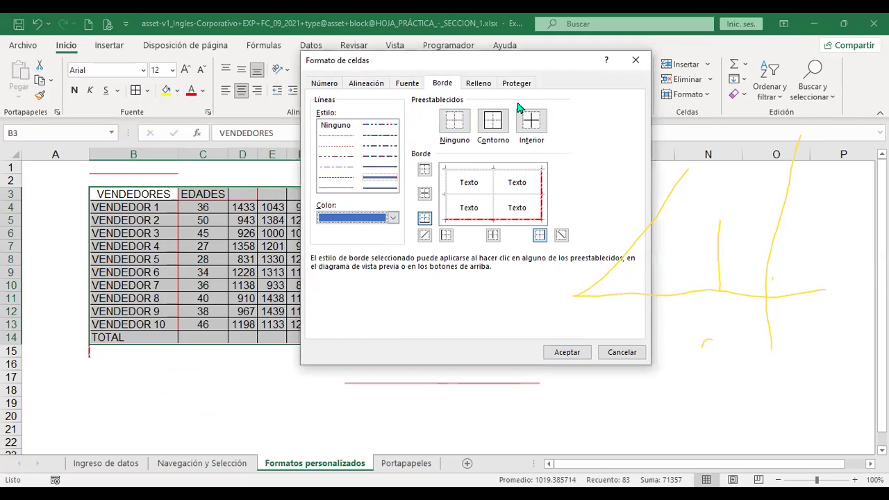
left_click(385, 179)
left_click(424, 170)
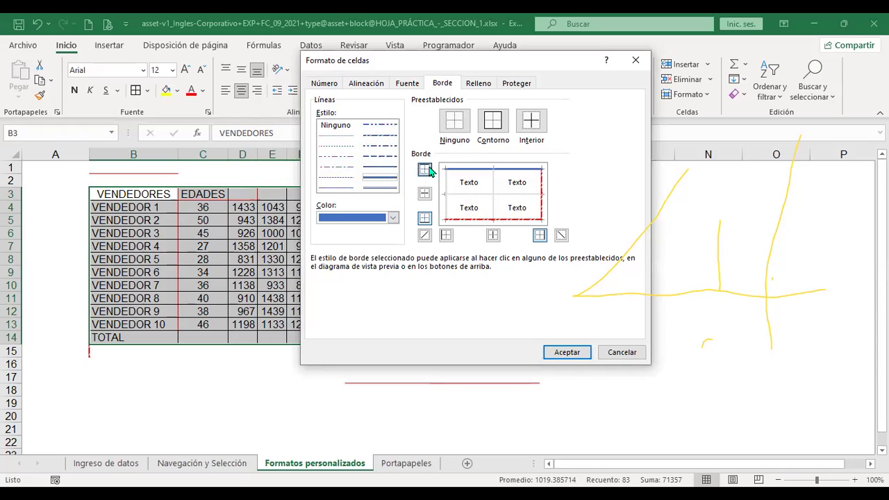
left_click(446, 236)
Add thin green inner borders to the table and apply the border settings.
left_click(341, 188)
left_click(382, 188)
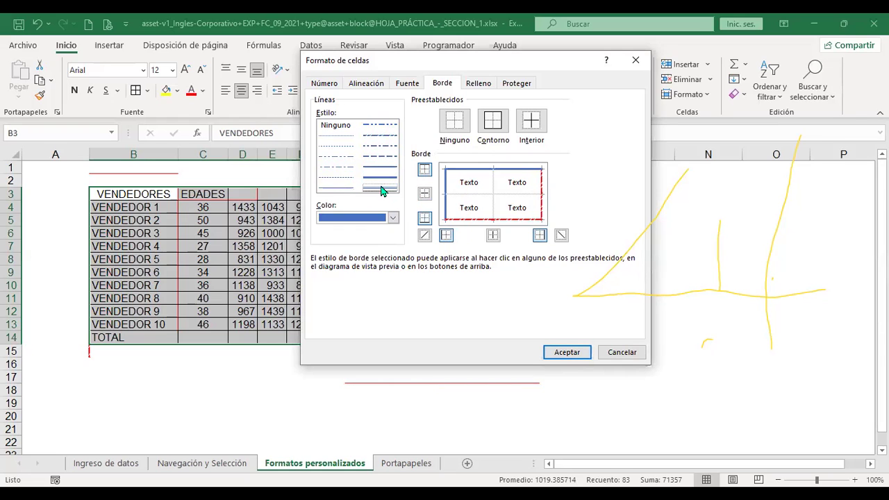
left_click(393, 218)
left_click(394, 218)
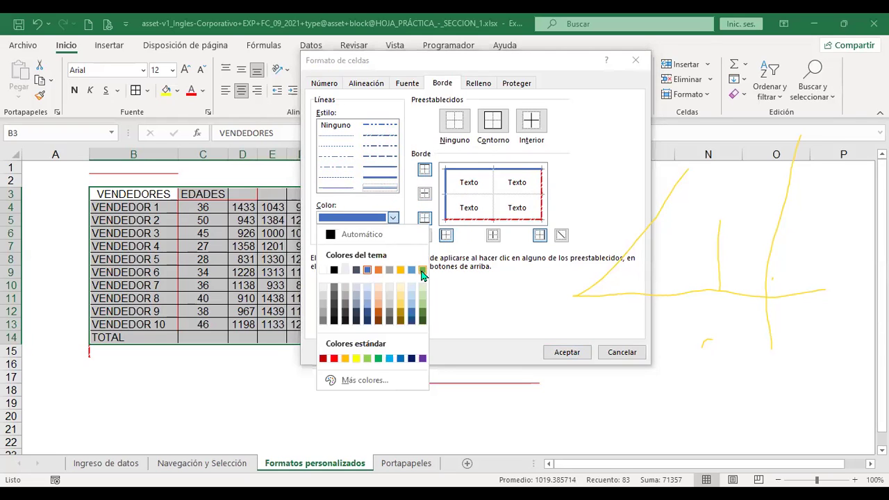
left_click(423, 271)
left_click(533, 125)
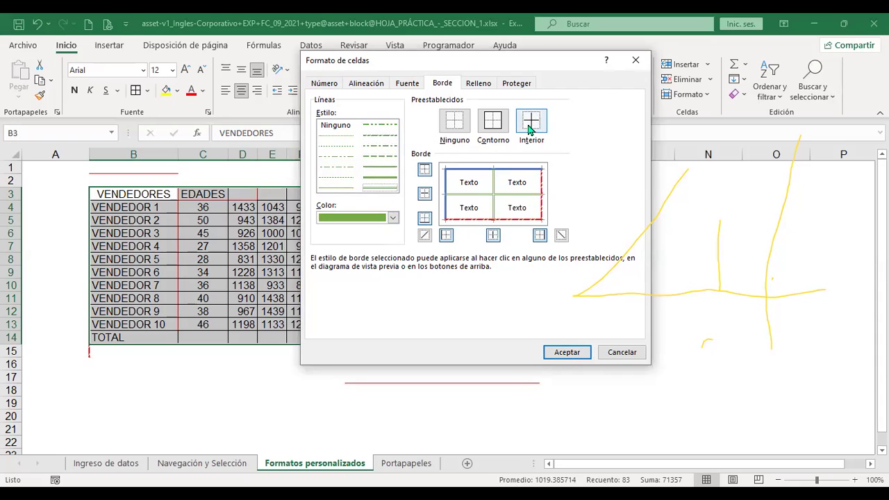
left_click(568, 354)
left_click(460, 278)
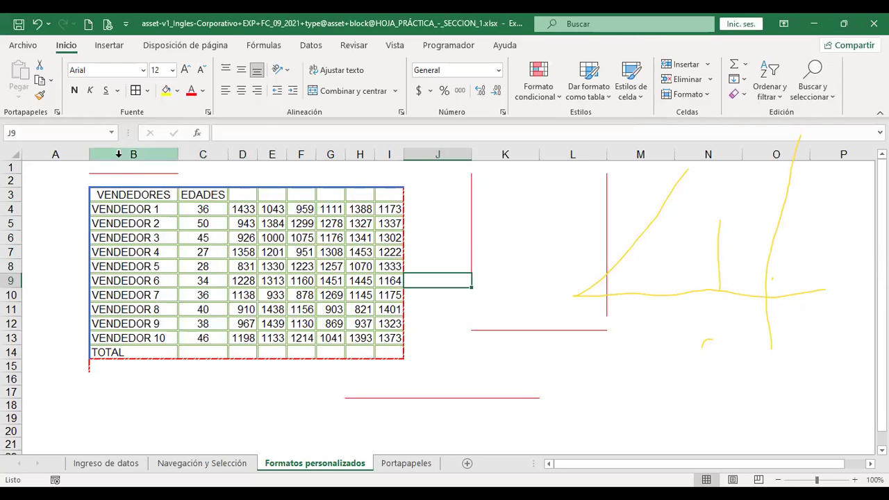
Merge and centre cells D3:I3 and enter the header text VENTAS.
left_click_drag(142, 195, 395, 303)
left_click(199, 193)
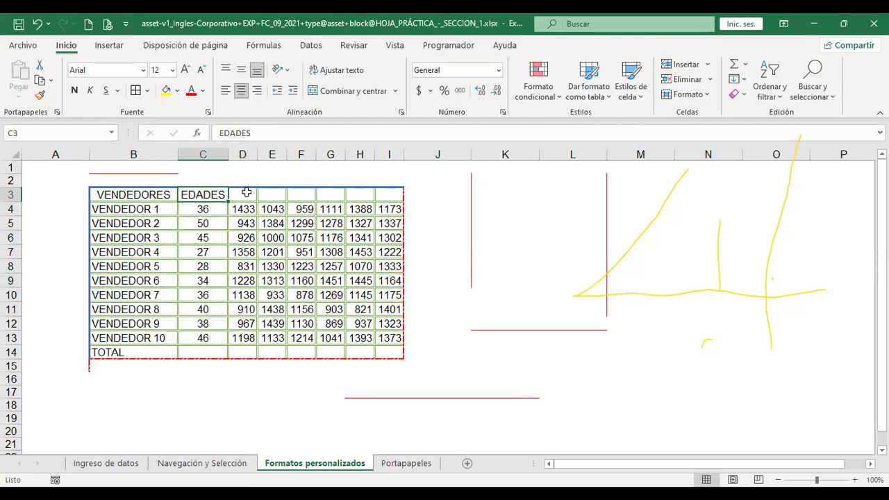
left_click_drag(247, 195, 387, 191)
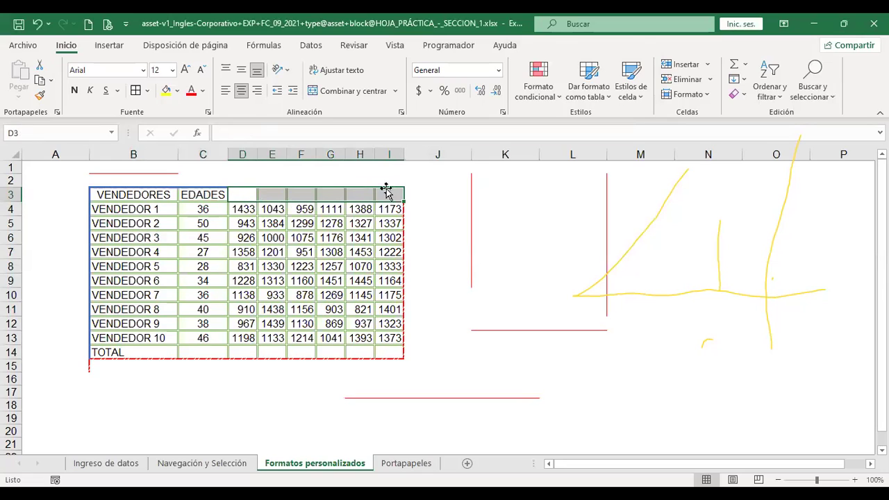
left_click_drag(244, 195, 394, 192)
left_click_drag(243, 194, 386, 194)
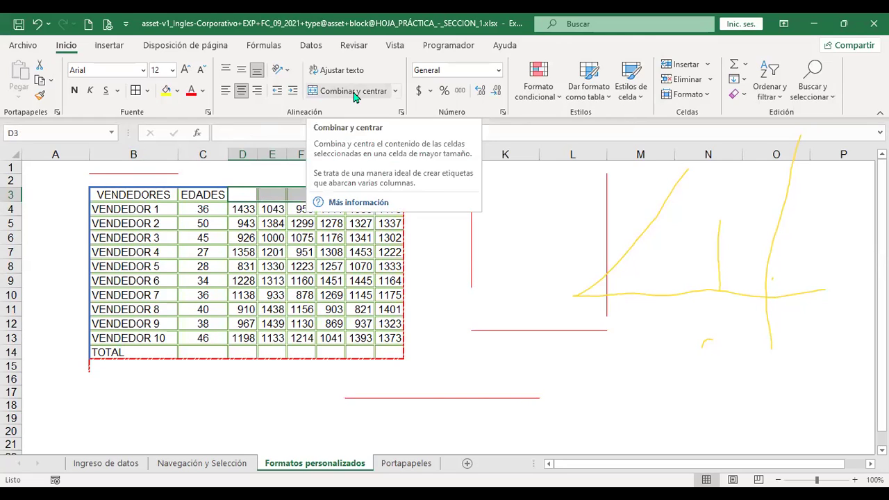
left_click(354, 95)
type("VENTAS")
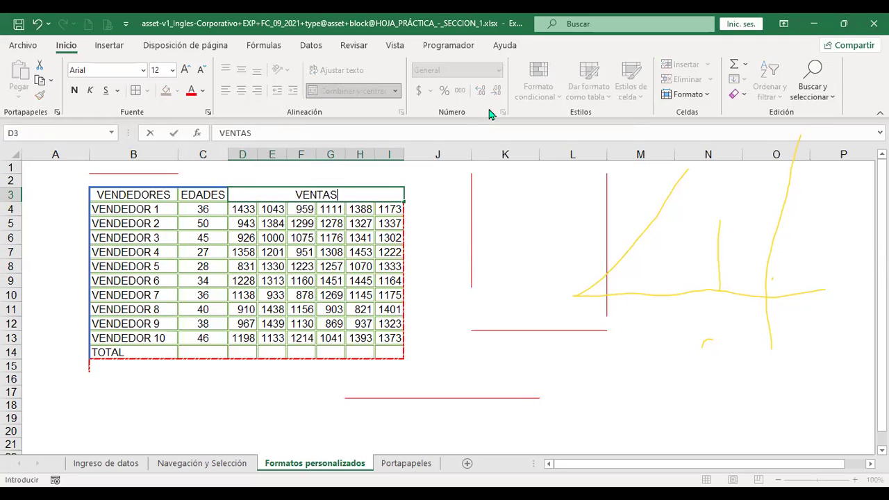
key("Return")
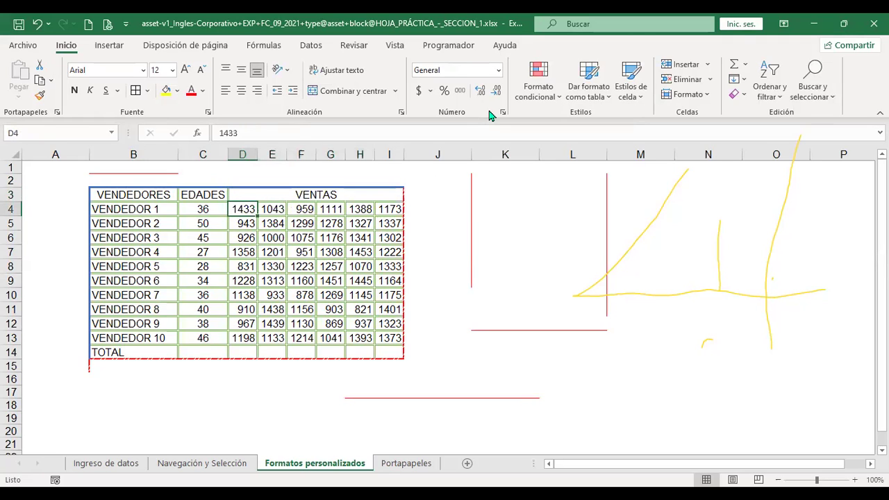